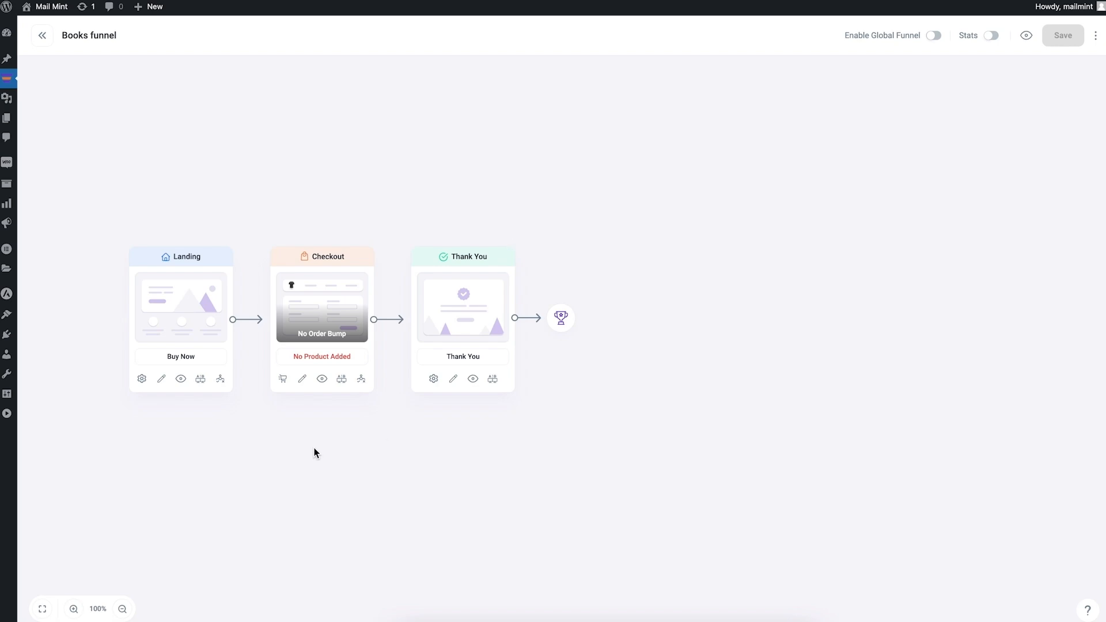
- Add the product "Atomic Habits - An Easy & Proven Way to Build Good Habits & Break Bad Ones" to the funnel's Checkout step
{"action": "left_click", "coordinate": [282, 380]}
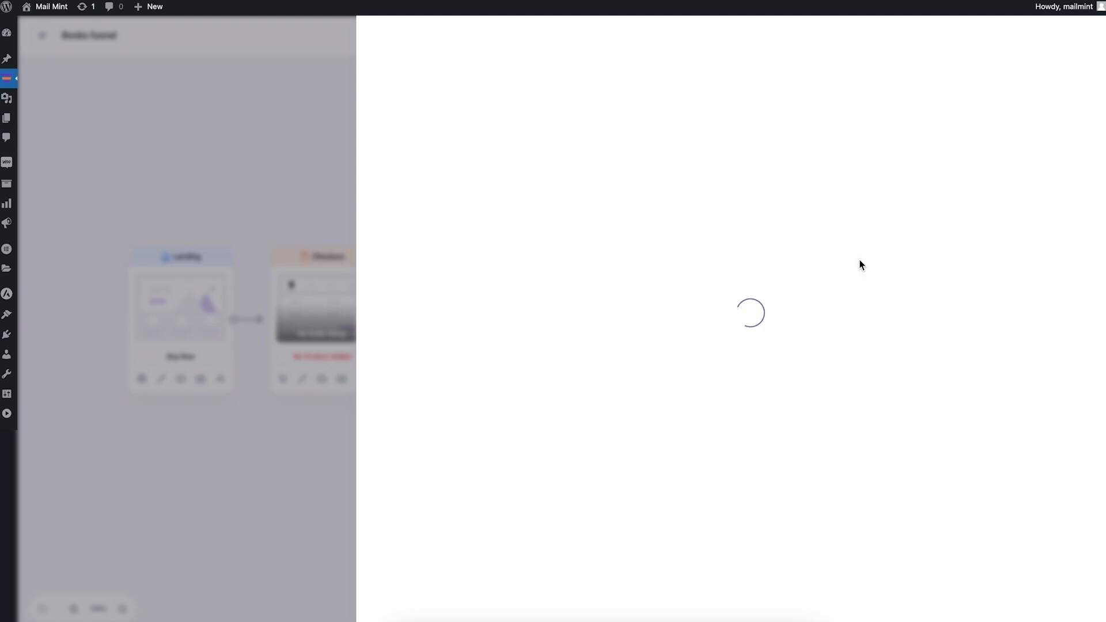
{"action": "left_click", "coordinate": [947, 171]}
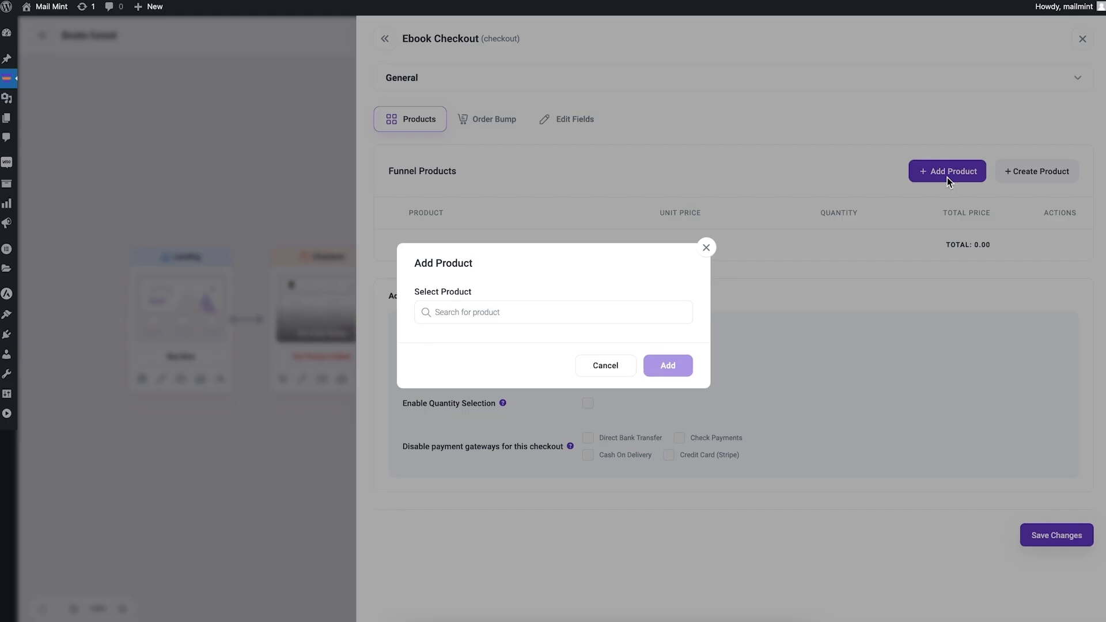
{"action": "left_click", "coordinate": [514, 318]}
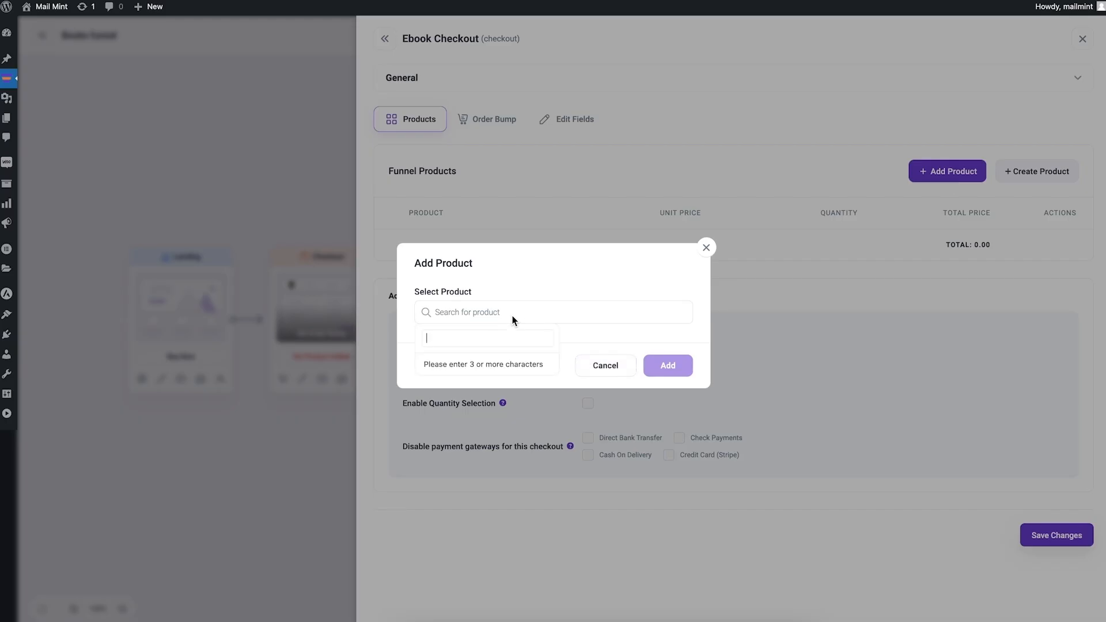
{"action": "type", "text": "Atomic"}
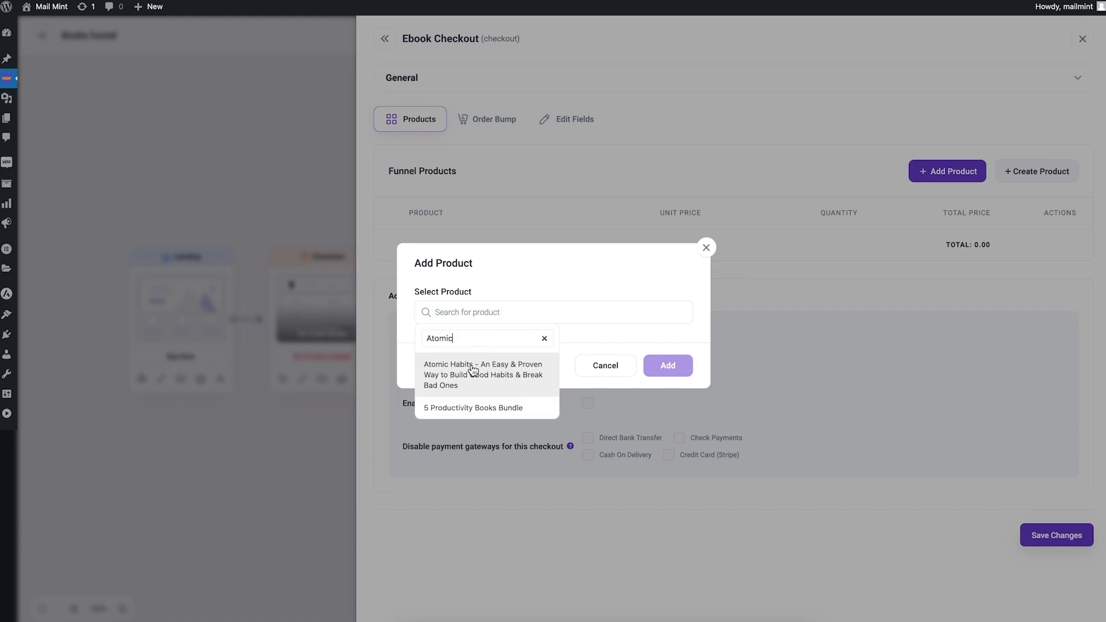
{"action": "left_click", "coordinate": [471, 369]}
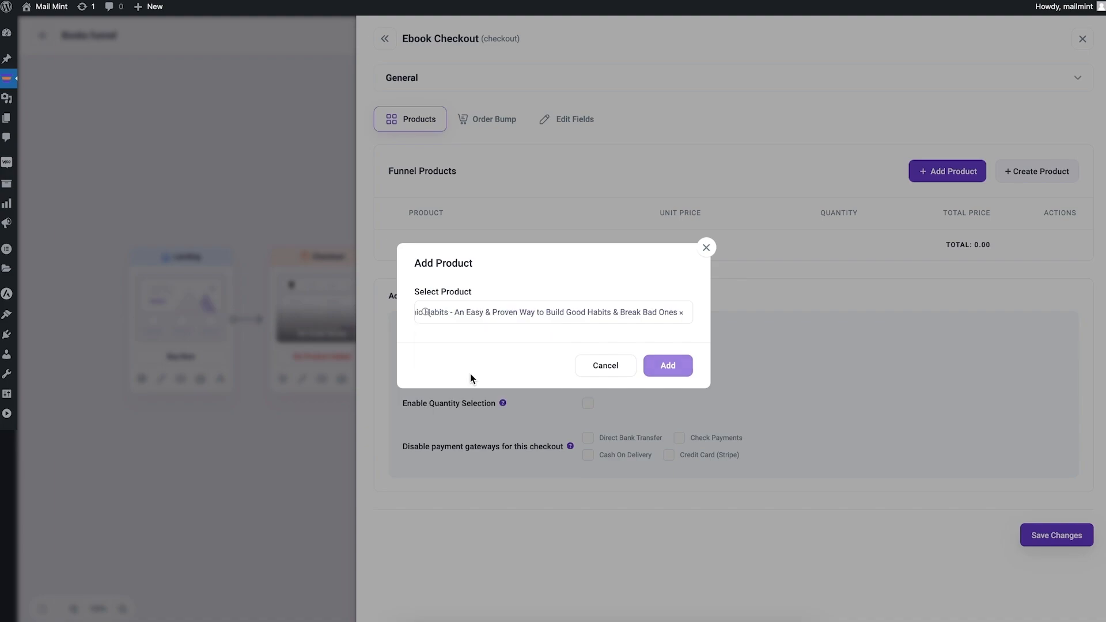
{"action": "left_click", "coordinate": [670, 365]}
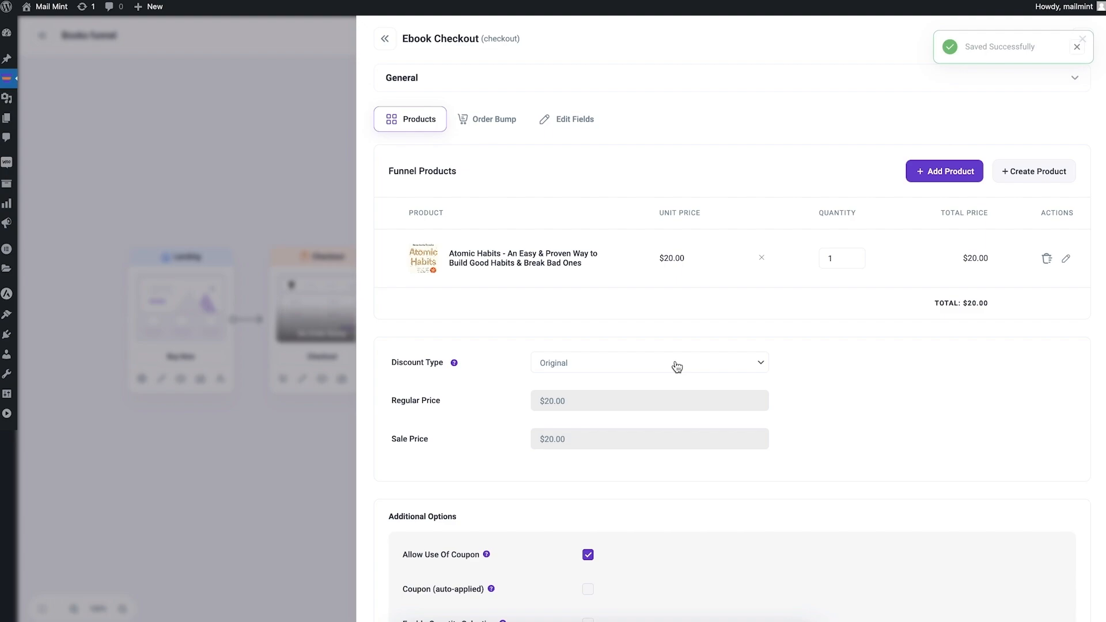
- Save the Ebook Checkout settings and return to the funnel canvas
{"action": "scroll", "coordinate": [862, 323], "scroll_direction": "down", "scroll_amount": 3}
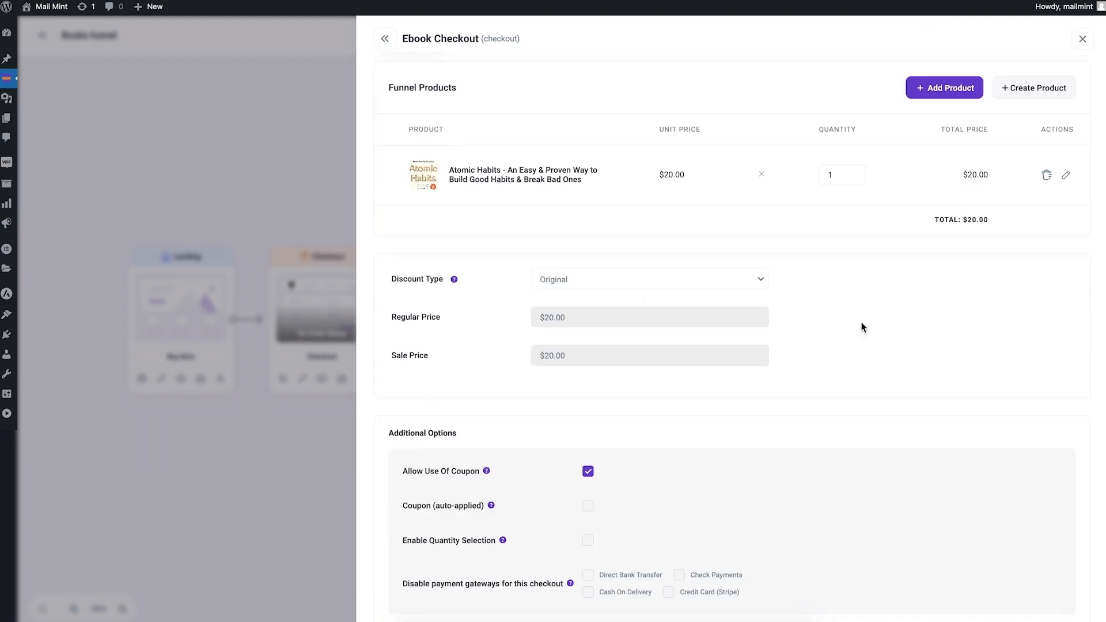
{"action": "left_click", "coordinate": [1053, 606]}
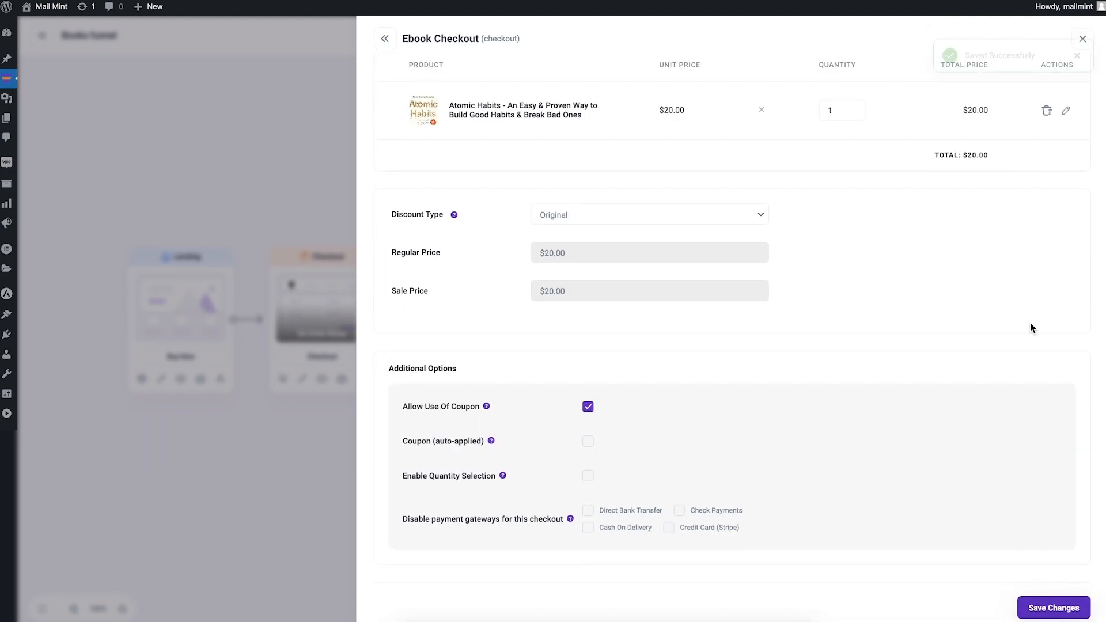
{"action": "left_click", "coordinate": [1076, 44]}
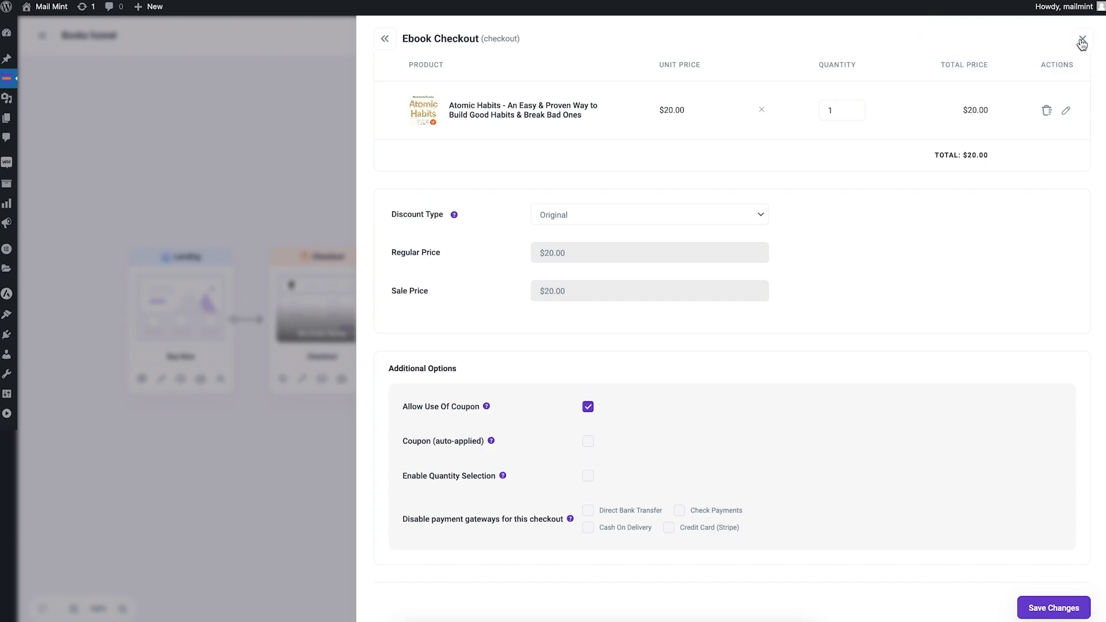
{"action": "left_click", "coordinate": [1080, 43]}
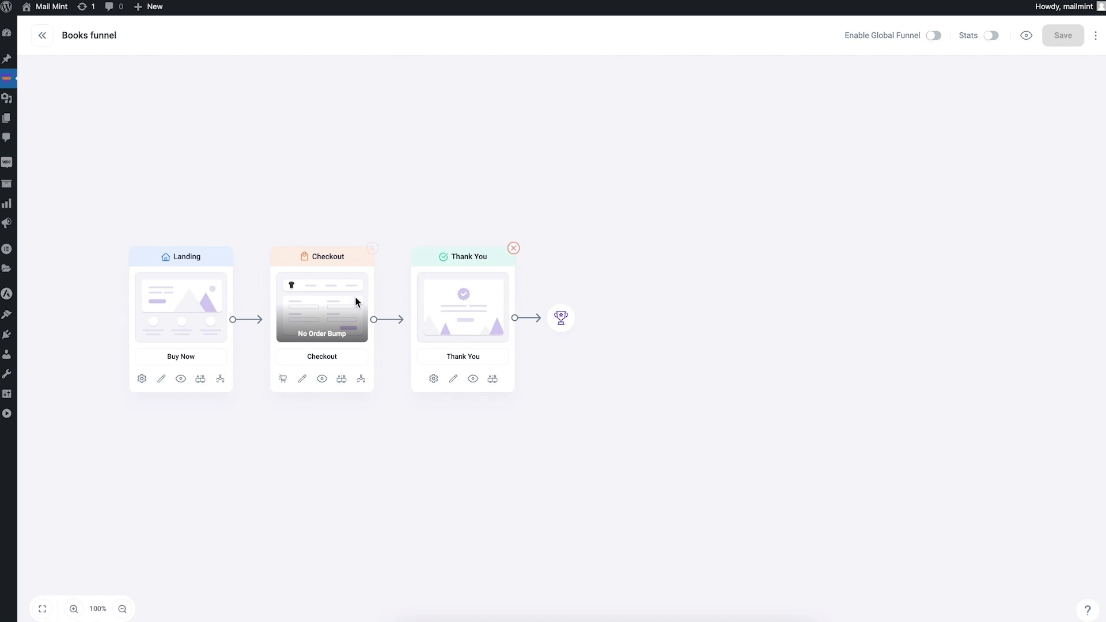
- Insert an upsell step between Checkout and Thank You using the "EBook – Pro - EBook Upsell" template
{"action": "mouse_move", "coordinate": [360, 301]}
{"action": "mouse_move", "coordinate": [466, 316]}
{"action": "mouse_move", "coordinate": [364, 329]}
{"action": "left_click", "coordinate": [391, 320]}
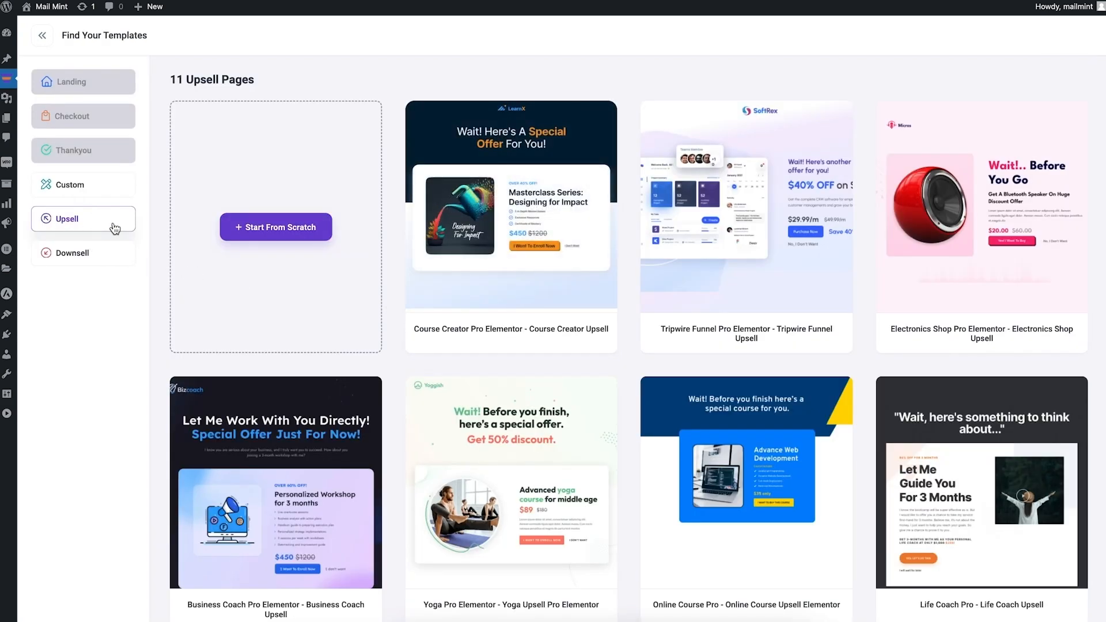
{"action": "scroll", "coordinate": [751, 260], "scroll_direction": "down", "scroll_amount": 5}
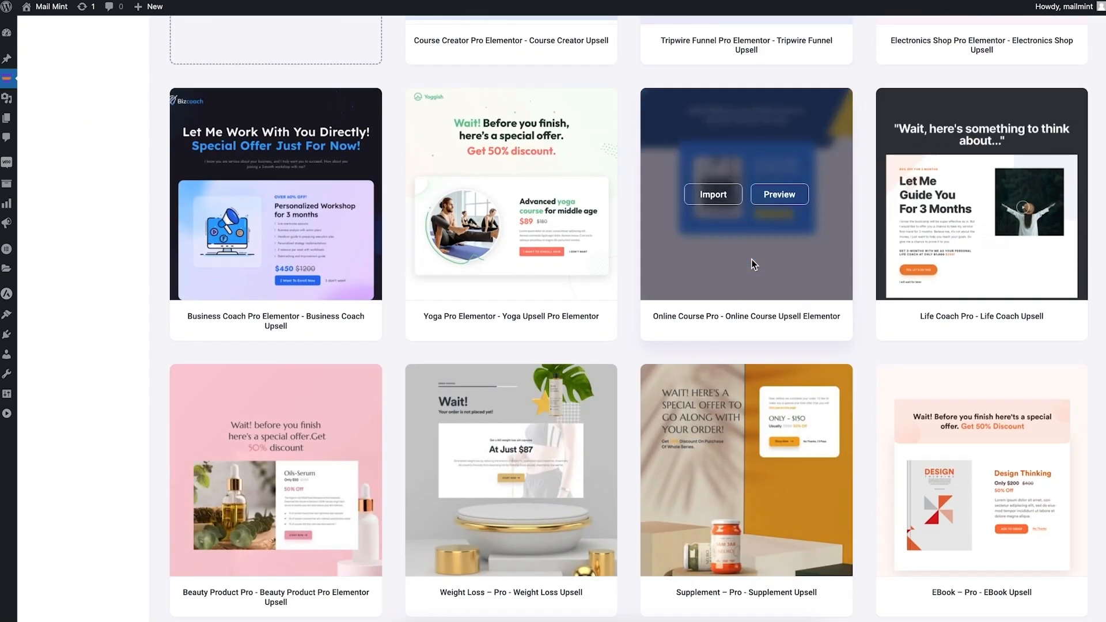
{"action": "scroll", "coordinate": [575, 239], "scroll_direction": "up", "scroll_amount": 5}
{"action": "scroll", "coordinate": [576, 237], "scroll_direction": "down", "scroll_amount": 5}
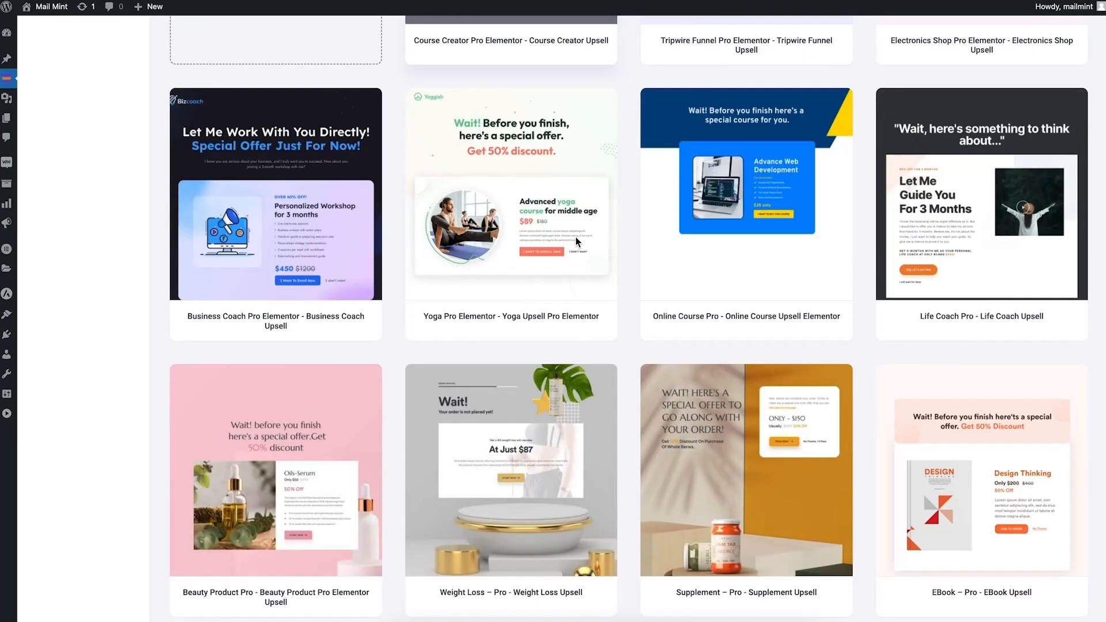
{"action": "left_click", "coordinate": [953, 471]}
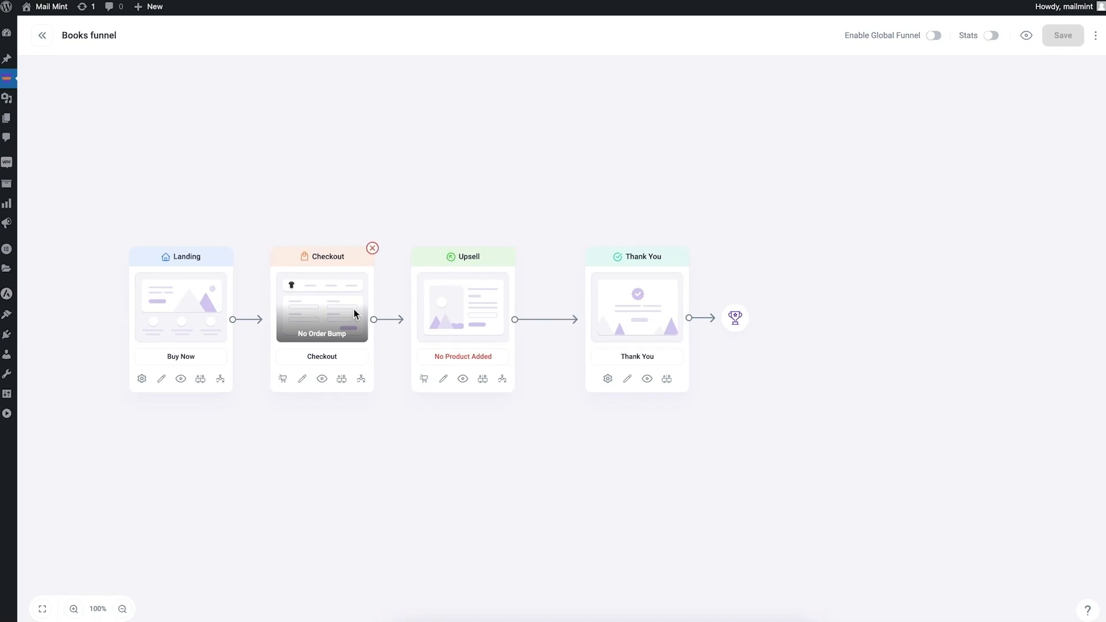
- Add the product "Thinking, Fast and Slow" to the Upsell step
{"action": "left_click", "coordinate": [422, 380]}
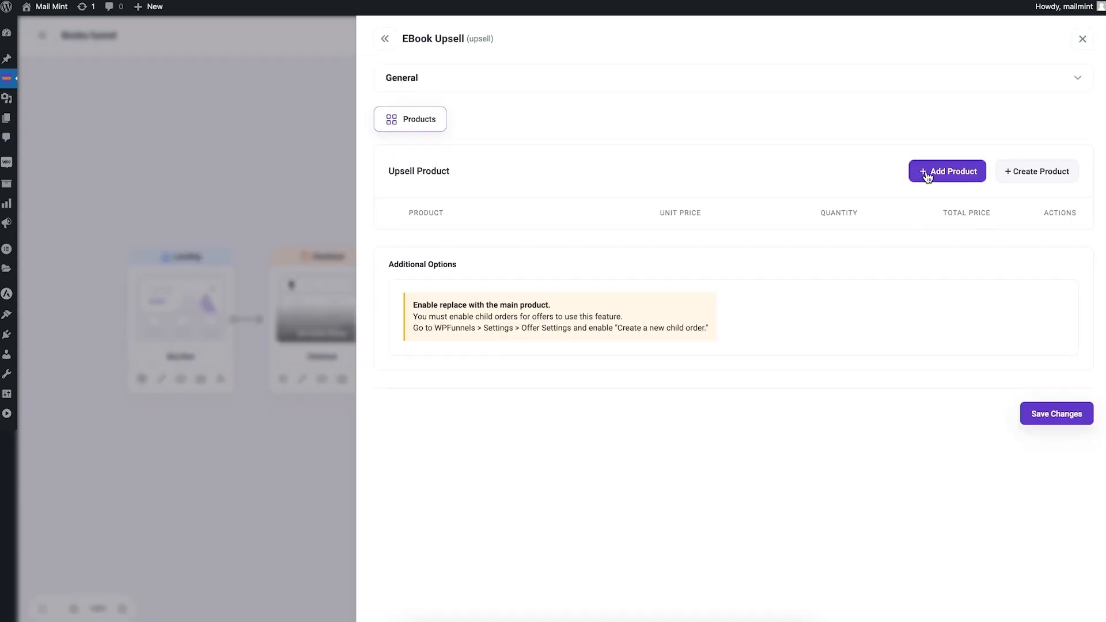
{"action": "left_click", "coordinate": [928, 177]}
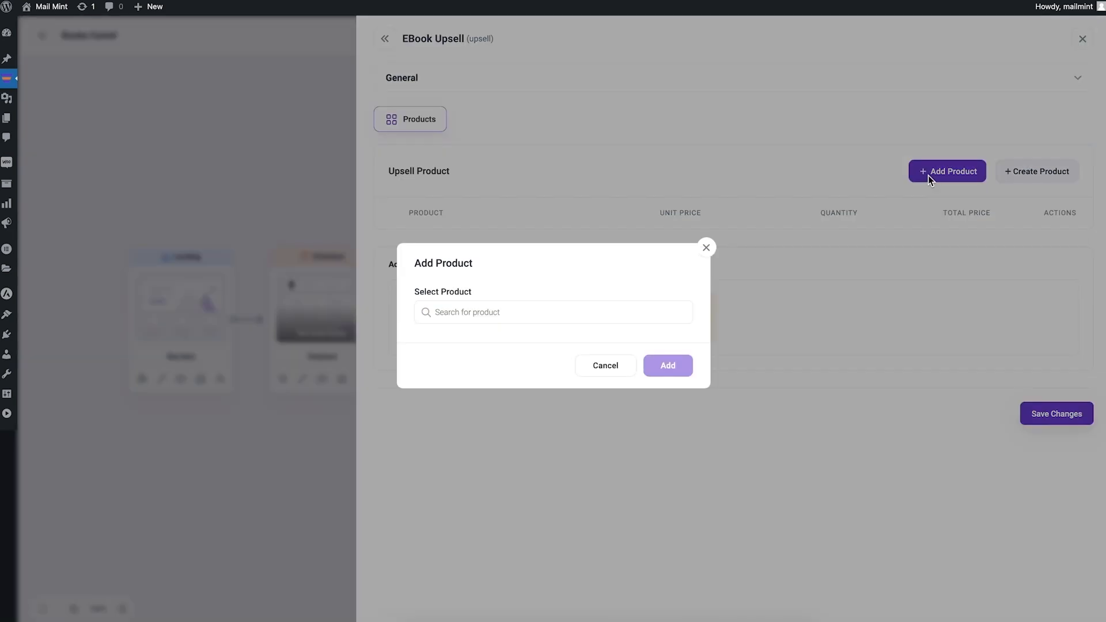
{"action": "left_click", "coordinate": [493, 311]}
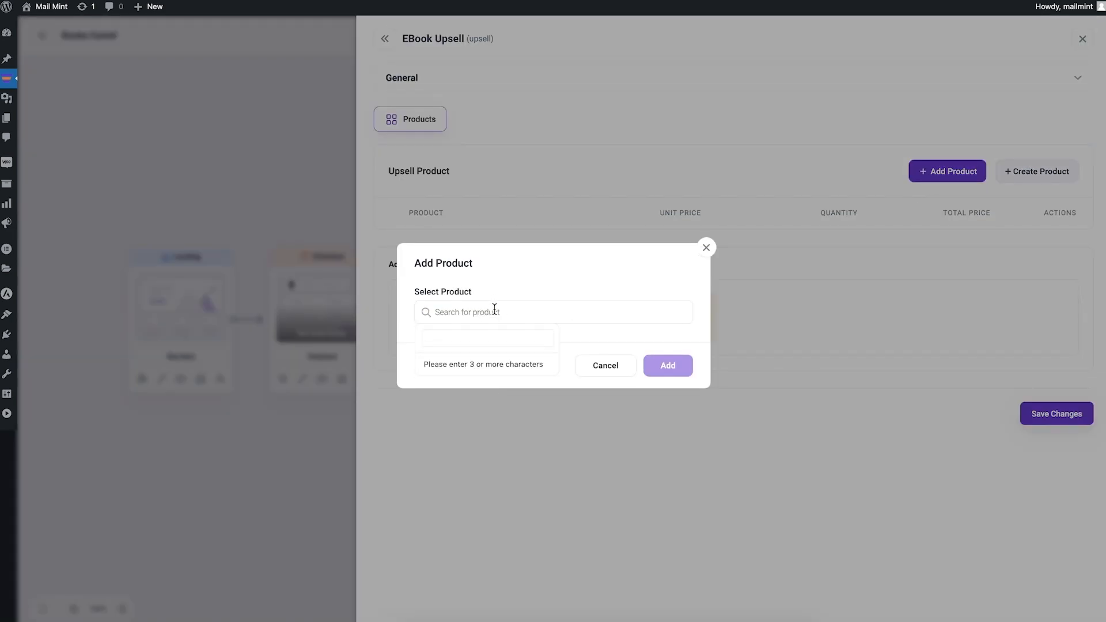
{"action": "type", "text": "think"}
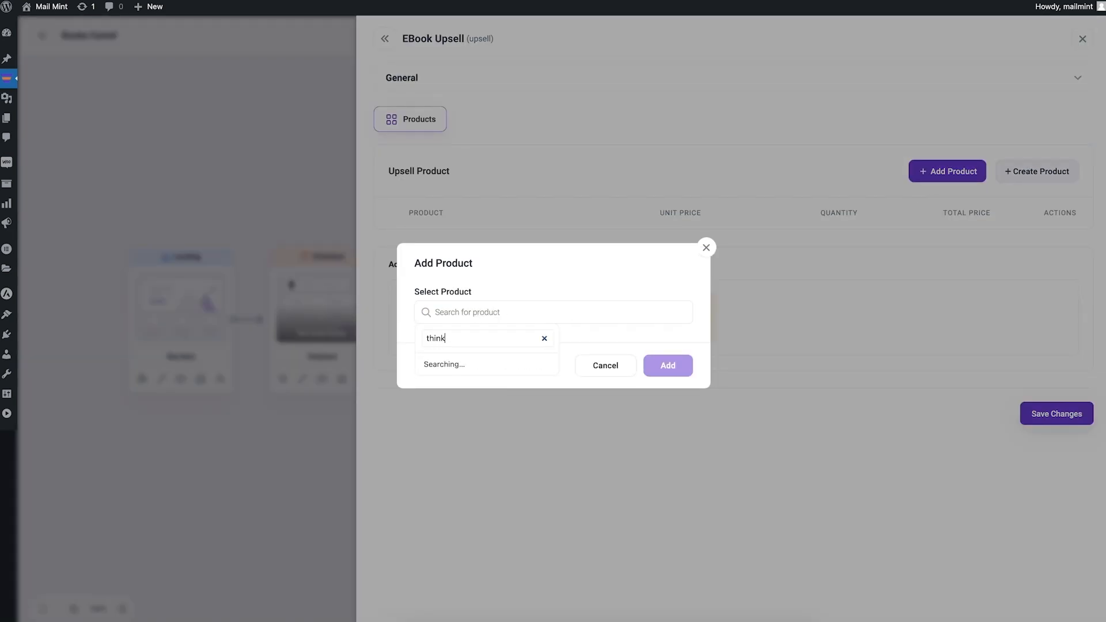
{"action": "left_click", "coordinate": [504, 370]}
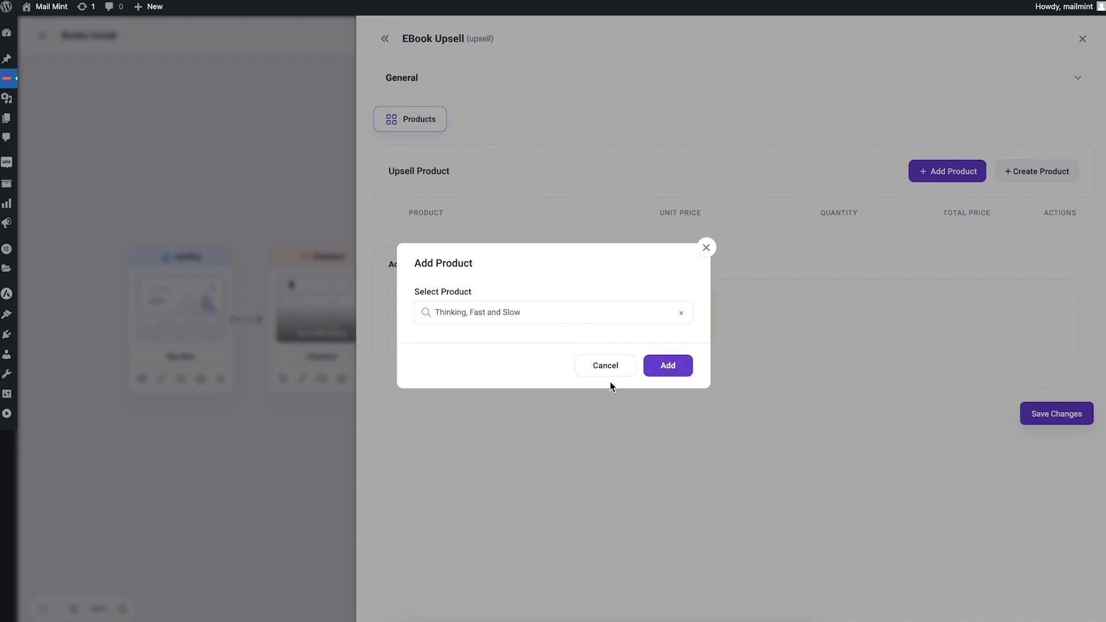
{"action": "left_click", "coordinate": [663, 367]}
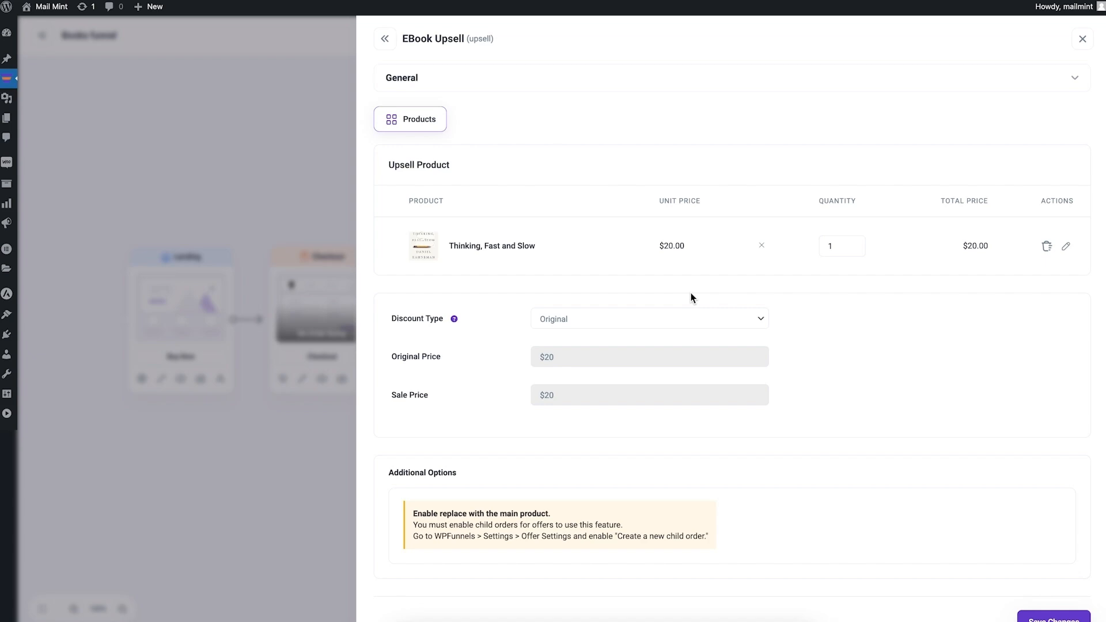
- Give the upsell product a Percentage discount of 20, save the upsell settings and return to the funnel canvas
{"action": "left_click", "coordinate": [742, 324]}
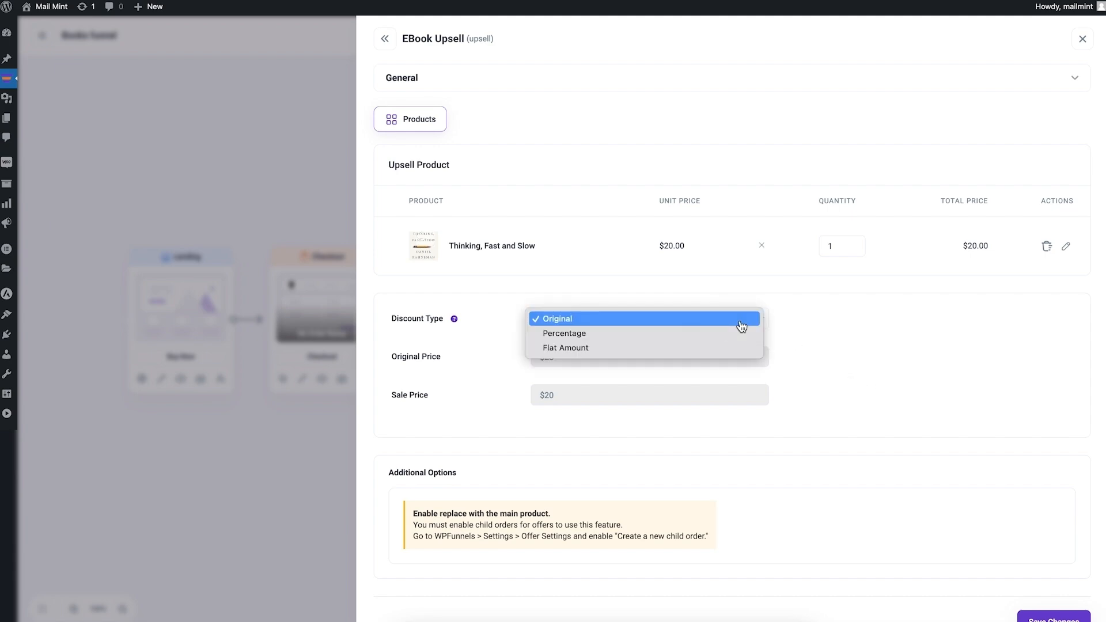
{"action": "left_click", "coordinate": [697, 334]}
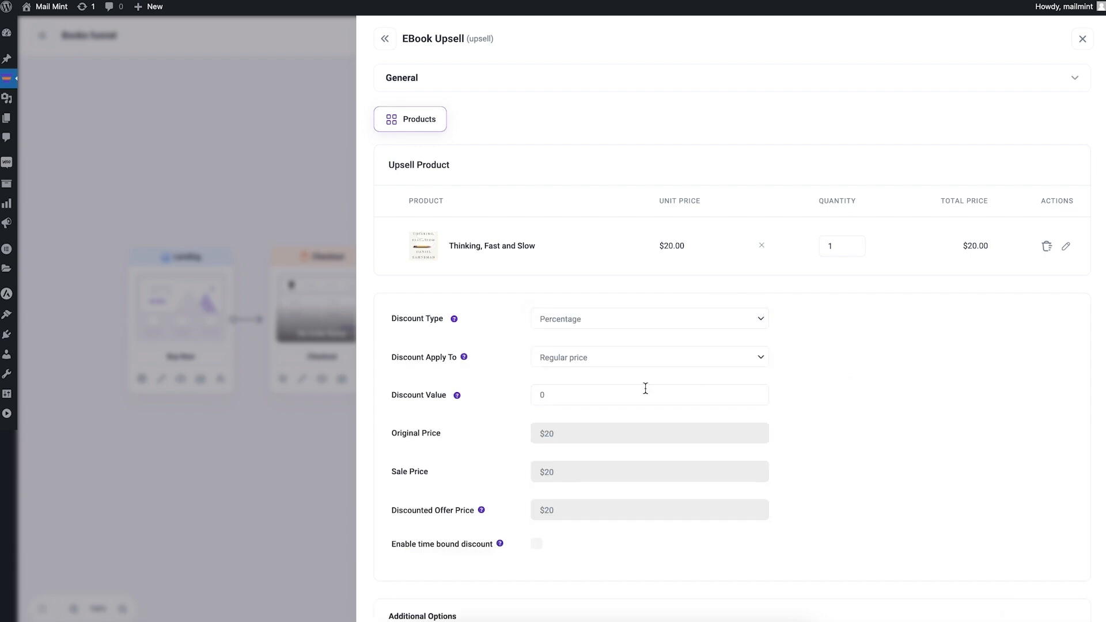
{"action": "left_click_drag", "start_coordinate": [570, 393], "coordinate": [511, 393]}
{"action": "type", "text": "20"}
{"action": "scroll", "coordinate": [885, 423], "scroll_direction": "down", "scroll_amount": 2}
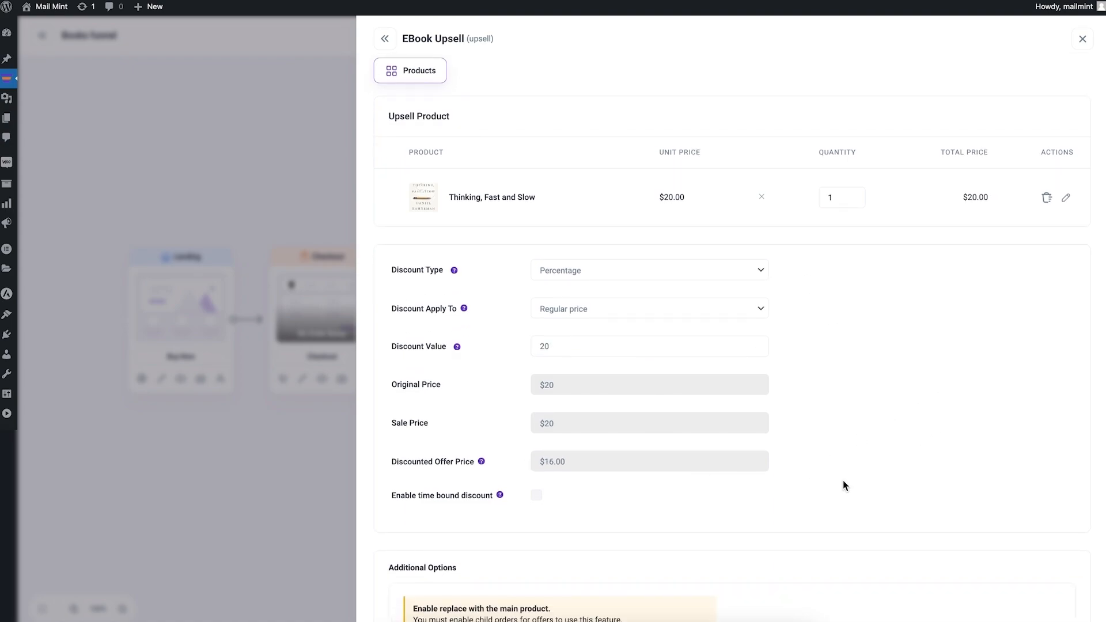
{"action": "scroll", "coordinate": [842, 480], "scroll_direction": "down", "scroll_amount": 4}
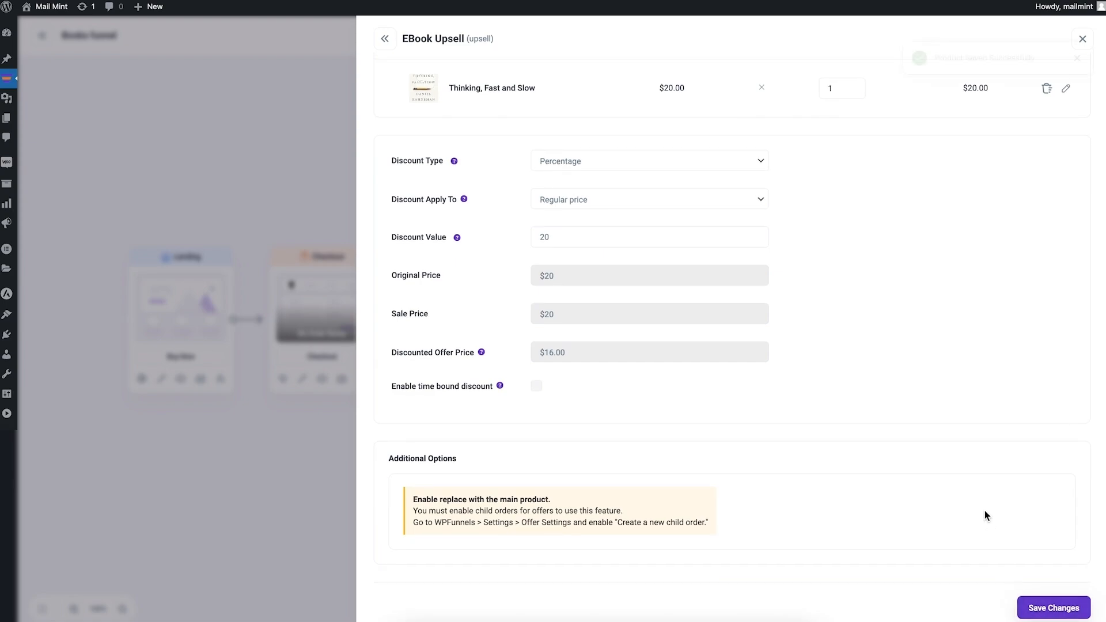
{"action": "left_click", "coordinate": [369, 218]}
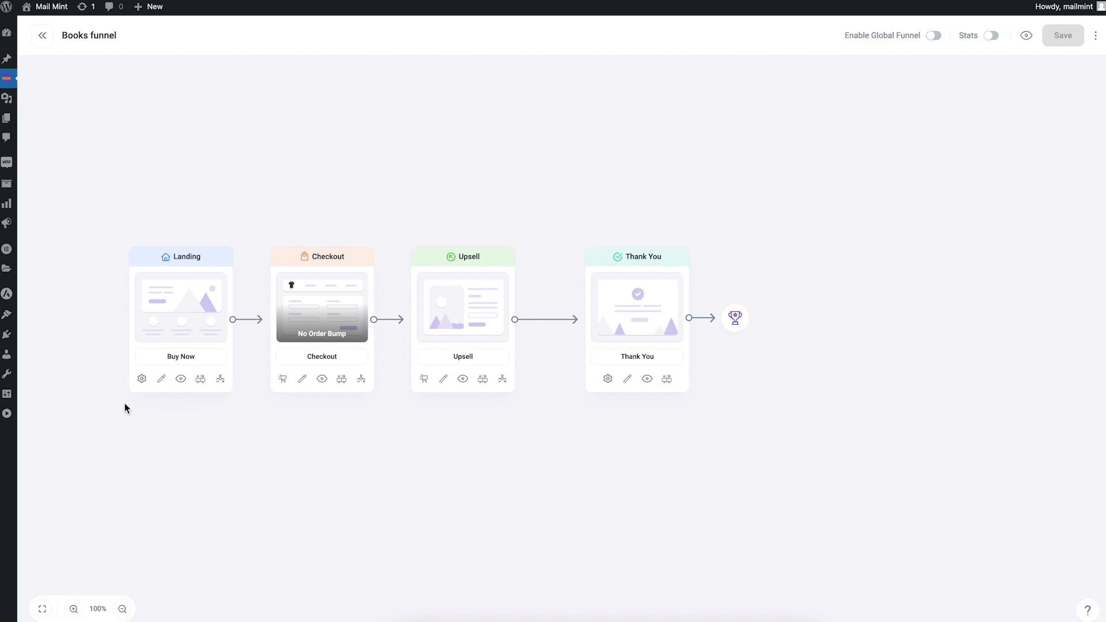
- Open the Landing page for editing and replace its hero book image with the Atomic Habits cover from the media library
{"action": "left_click", "coordinate": [162, 382]}
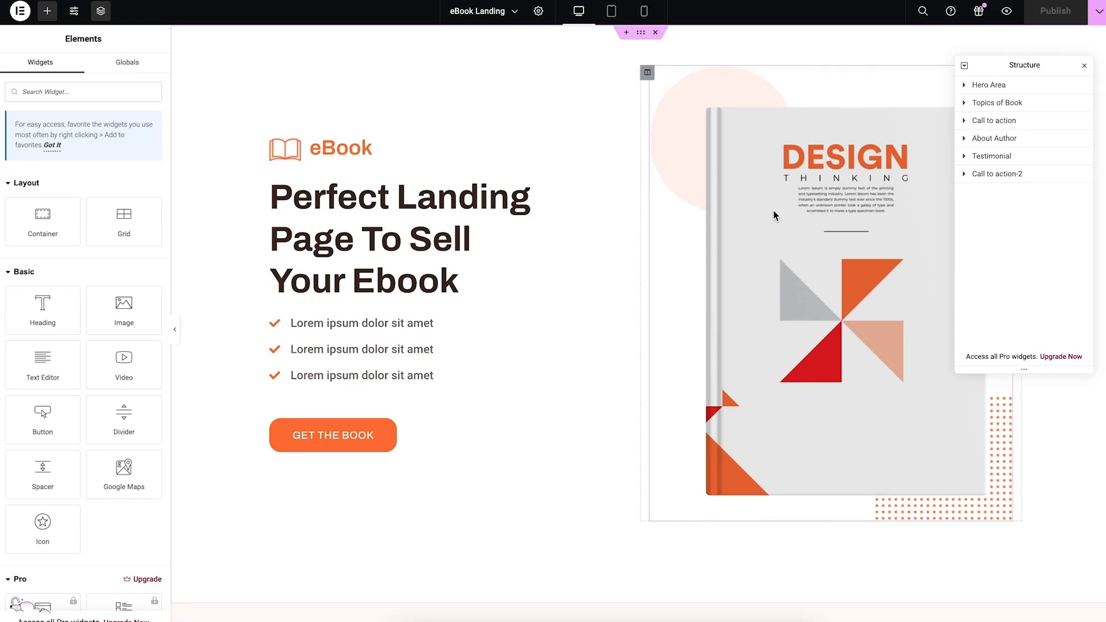
{"action": "left_click", "coordinate": [826, 212]}
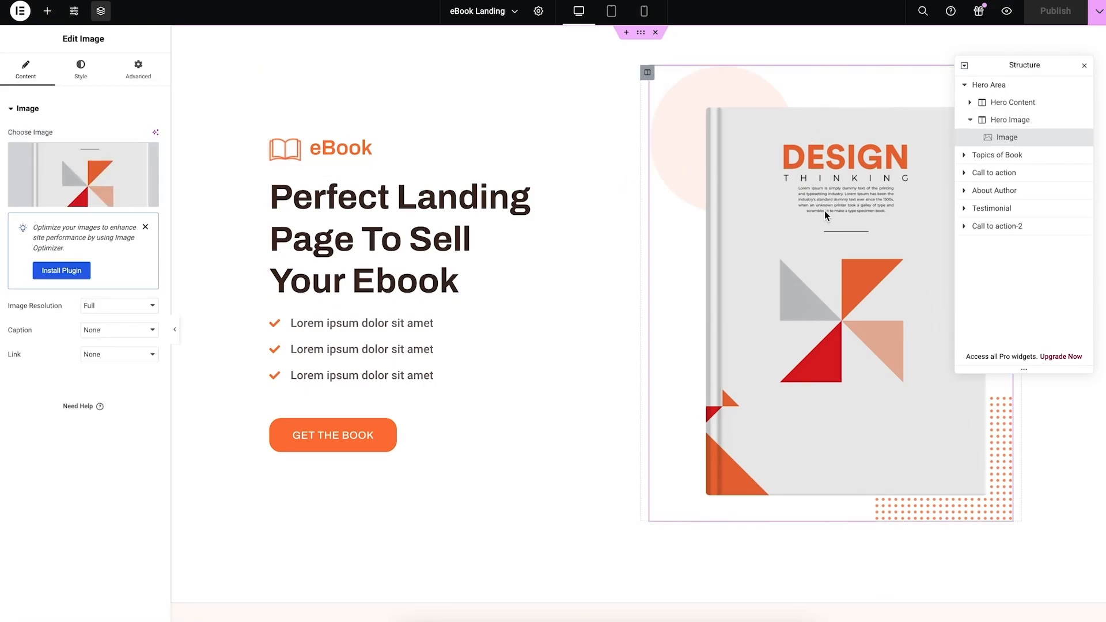
{"action": "left_click", "coordinate": [95, 173]}
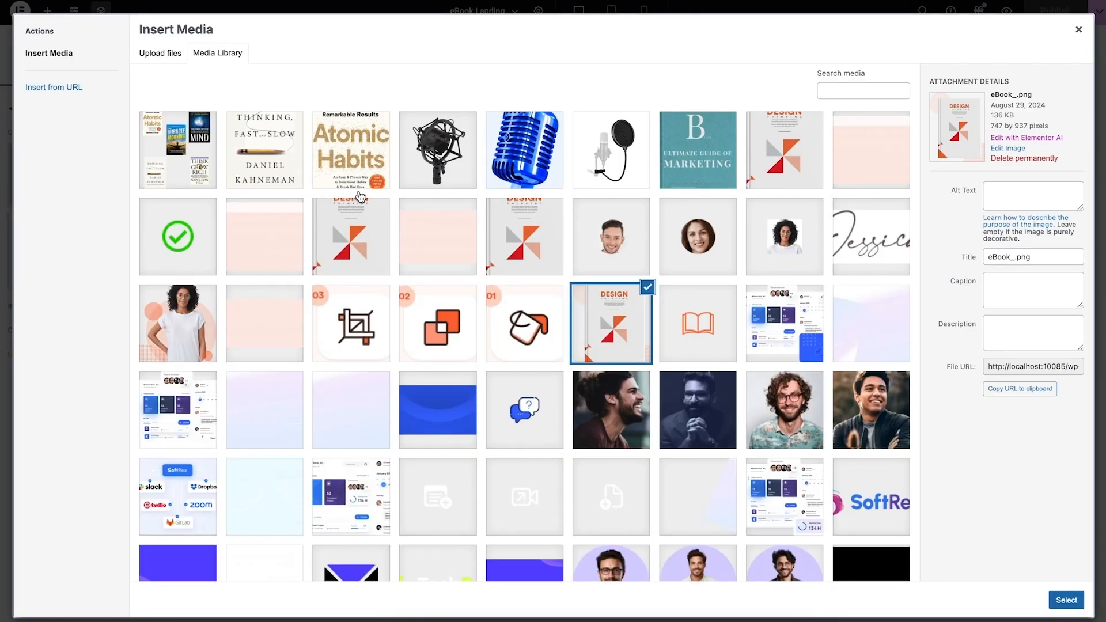
{"action": "left_click", "coordinate": [340, 157]}
{"action": "left_click", "coordinate": [1064, 599]}
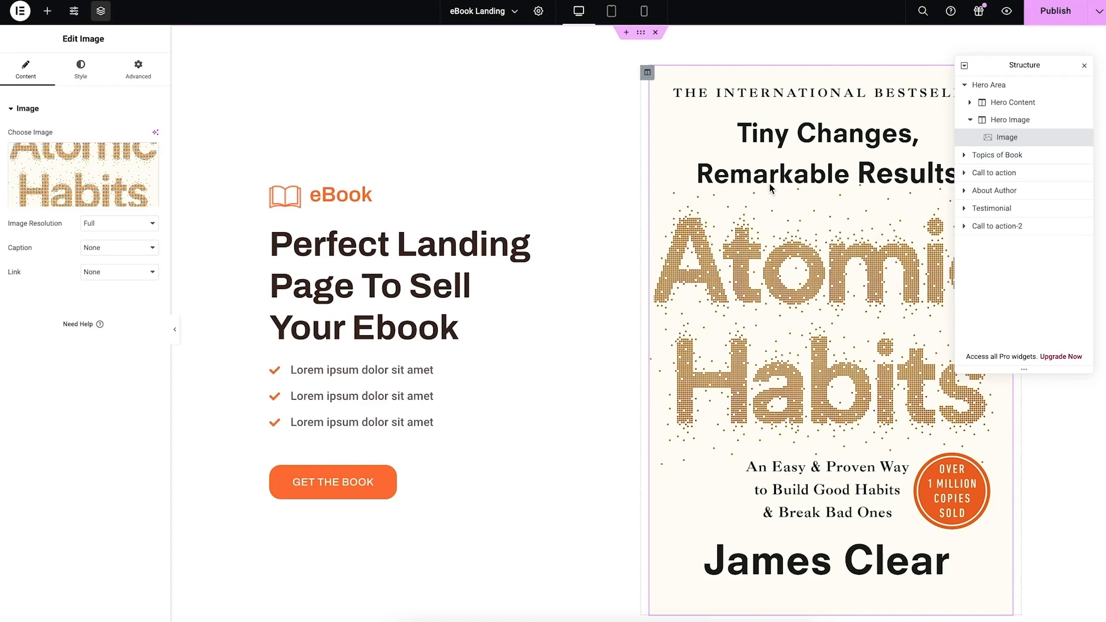
- Replace the hero section's main heading text with "Atomic Habbits"
{"action": "double_click", "coordinate": [366, 249]}
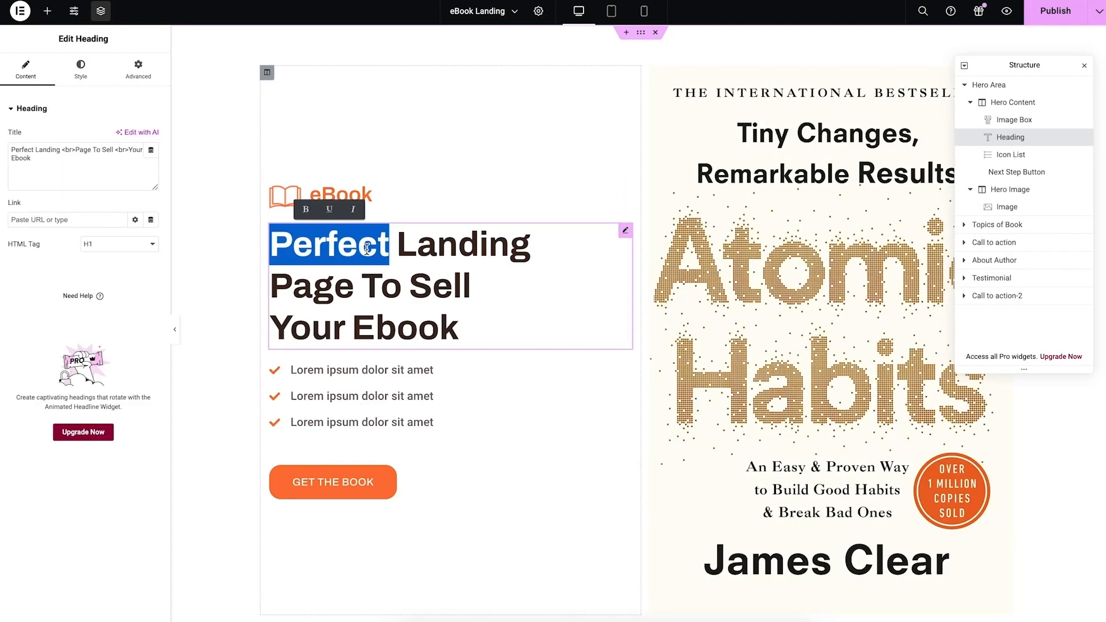
{"action": "triple_click", "coordinate": [367, 249]}
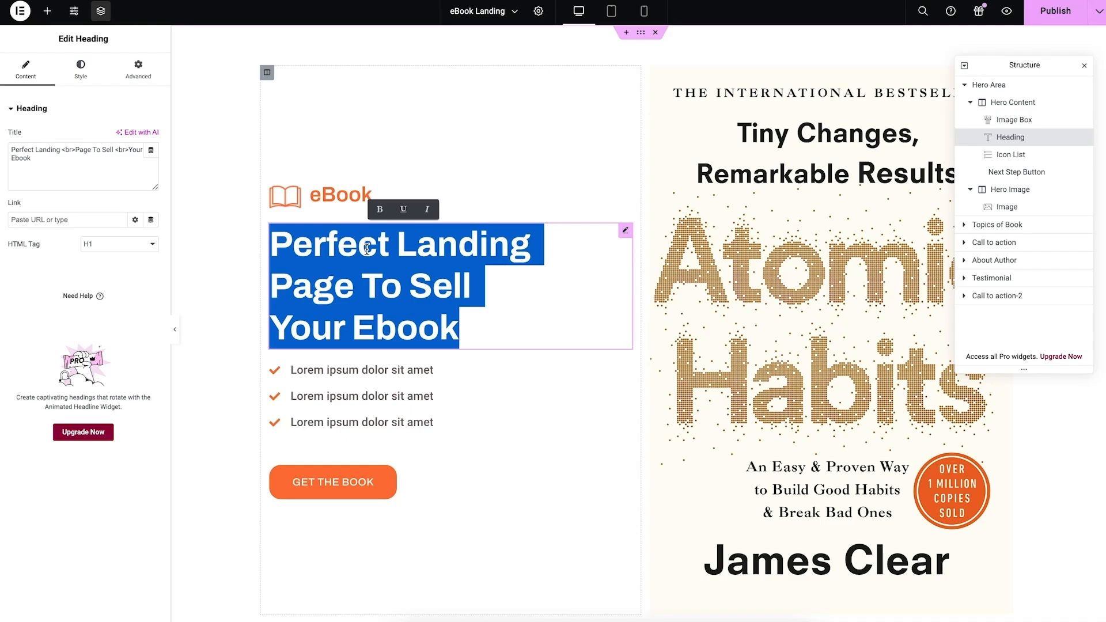
{"action": "type", "text": "Atomic Habb"}
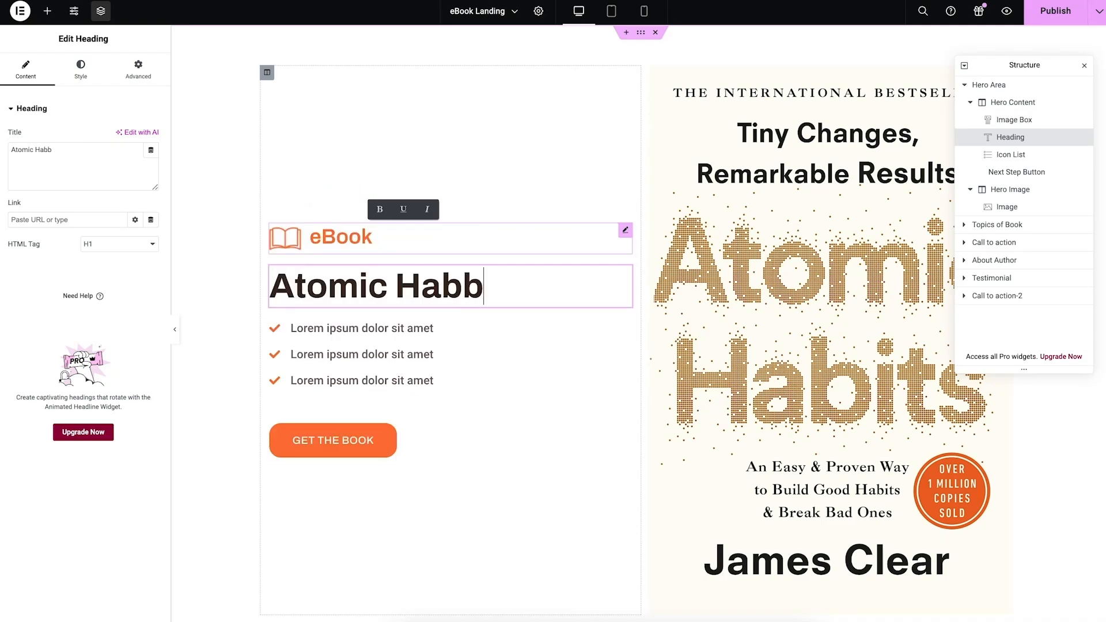
{"action": "type", "text": "its"}
- Replace the hero section's "eBook" label beside the book icon with "Your Productivity Guide"
{"action": "left_click", "coordinate": [338, 237]}
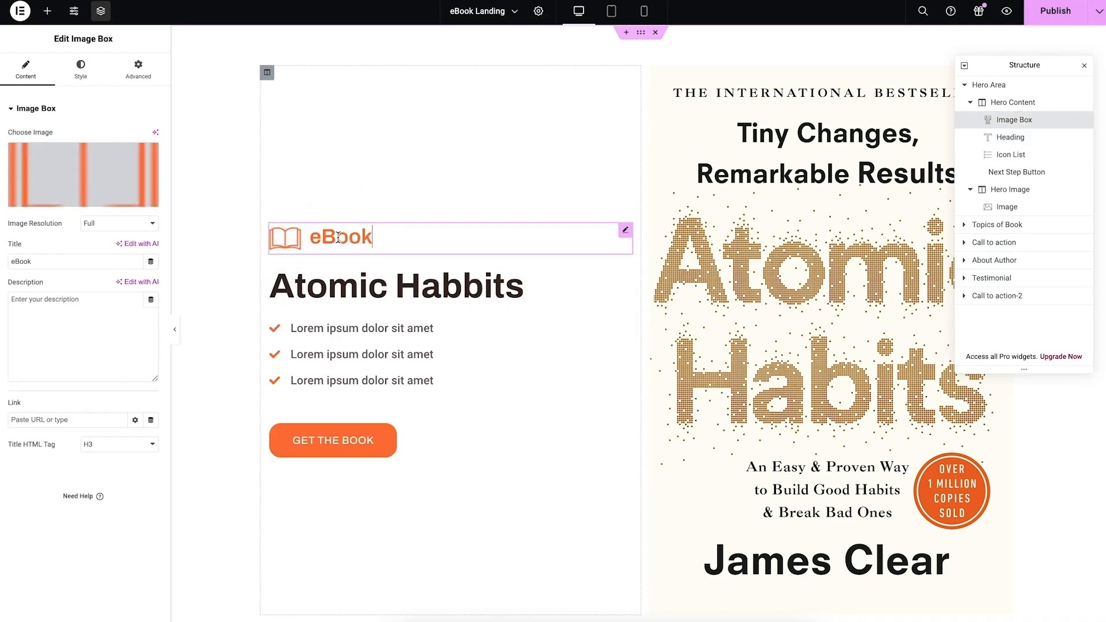
{"action": "left_click_drag", "start_coordinate": [310, 237], "coordinate": [385, 241]}
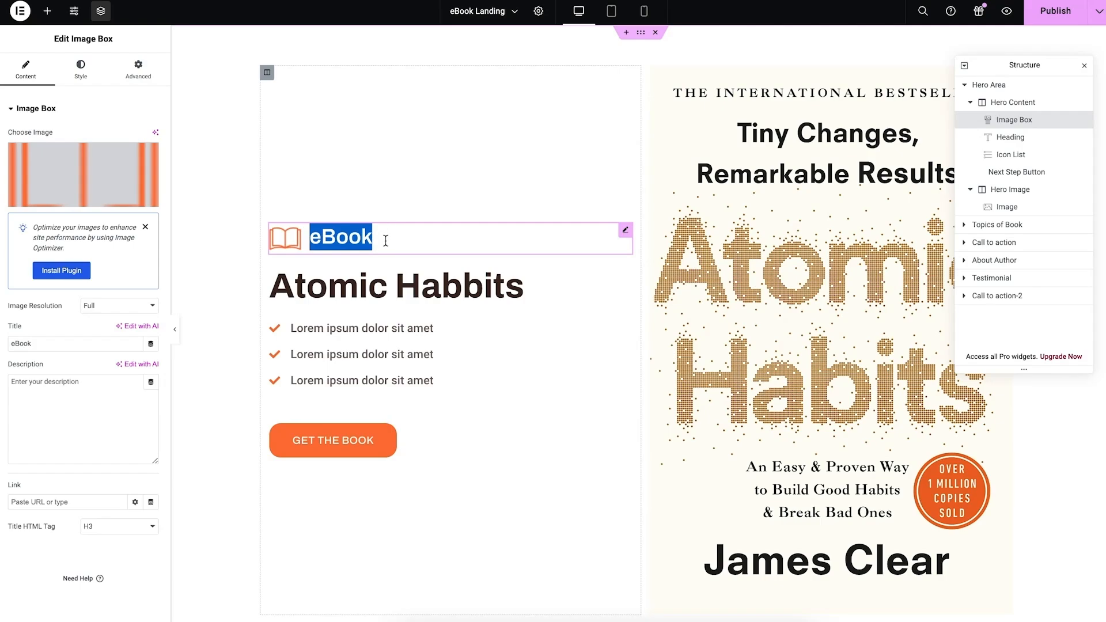
{"action": "type", "text": "Your Prod"}
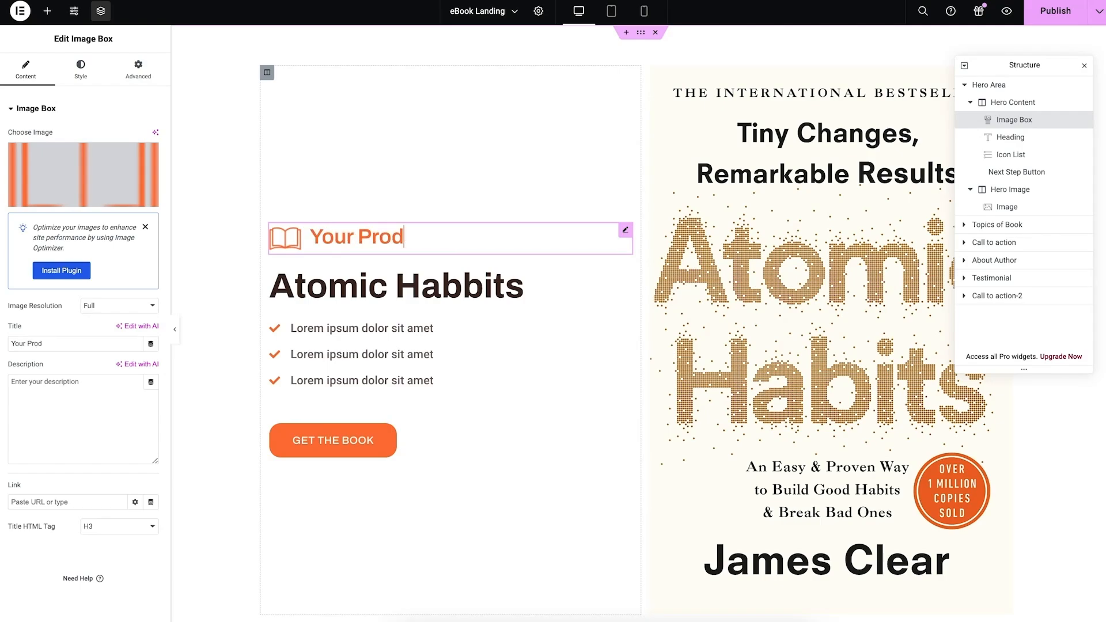
{"action": "type", "text": "uctivi"}
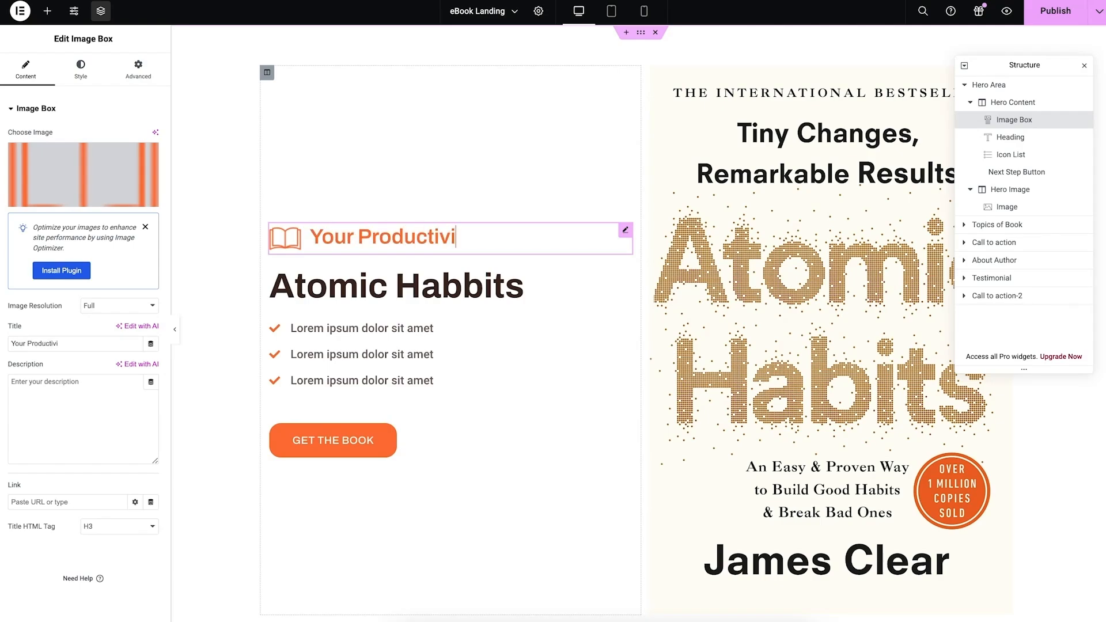
{"action": "type", "text": "ty Guide"}
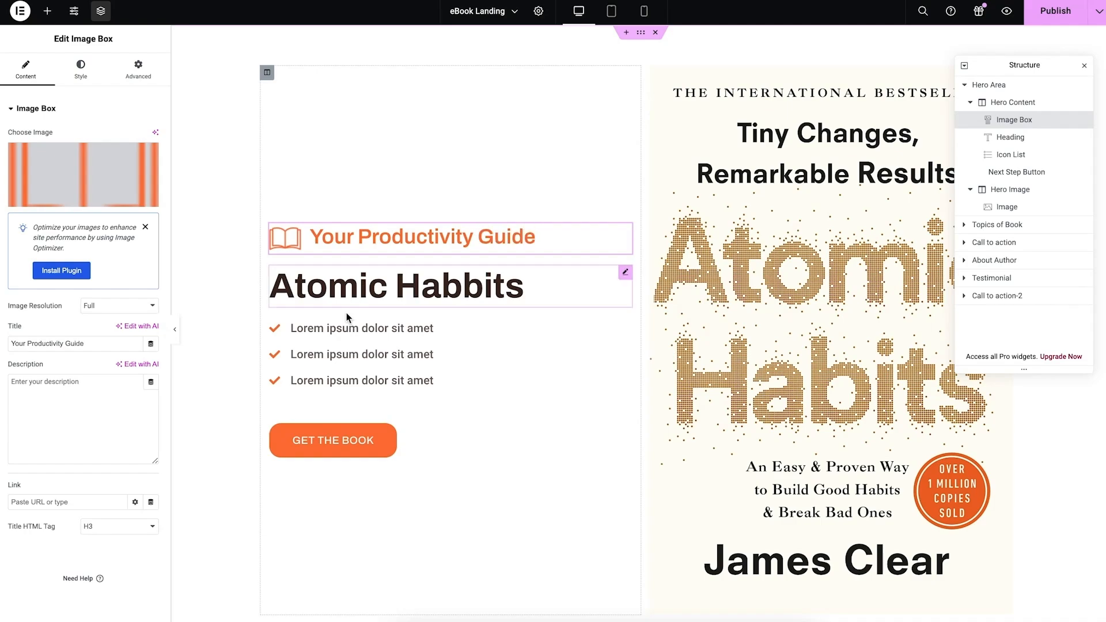
- Replace the three hero checklist items with "Get increased focus", "Reduce overwork" and "Deliver high productivity", then save the page
{"action": "left_click", "coordinate": [417, 326]}
{"action": "left_click_drag", "start_coordinate": [293, 328], "coordinate": [451, 329]}
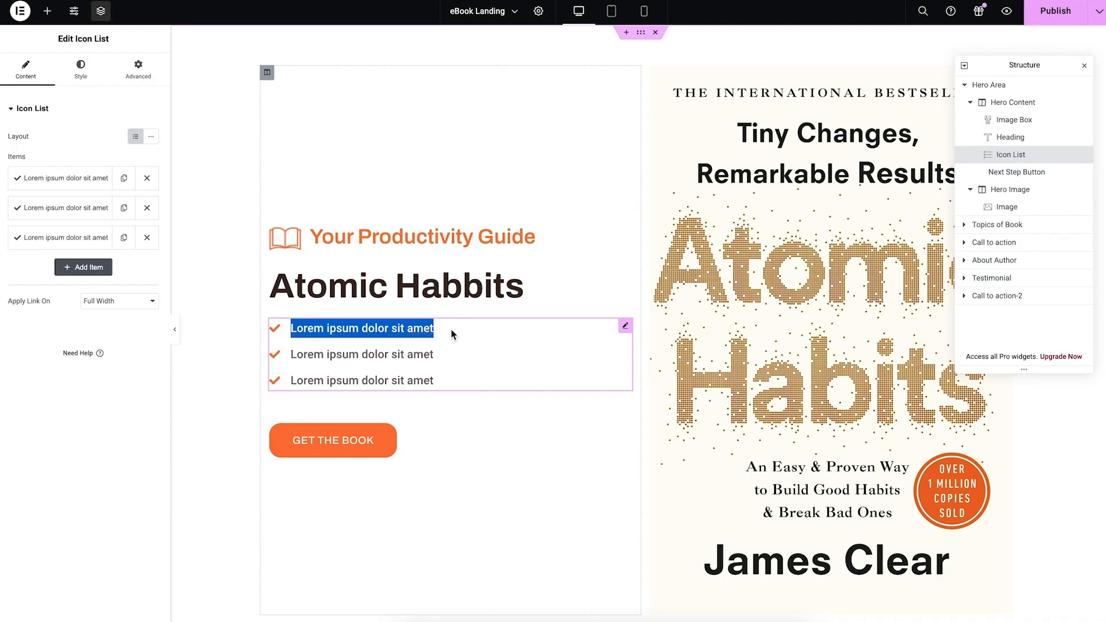
{"action": "type", "text": "Get increased focus"}
{"action": "triple_click", "coordinate": [365, 353]}
{"action": "type", "text": "Reduce "}
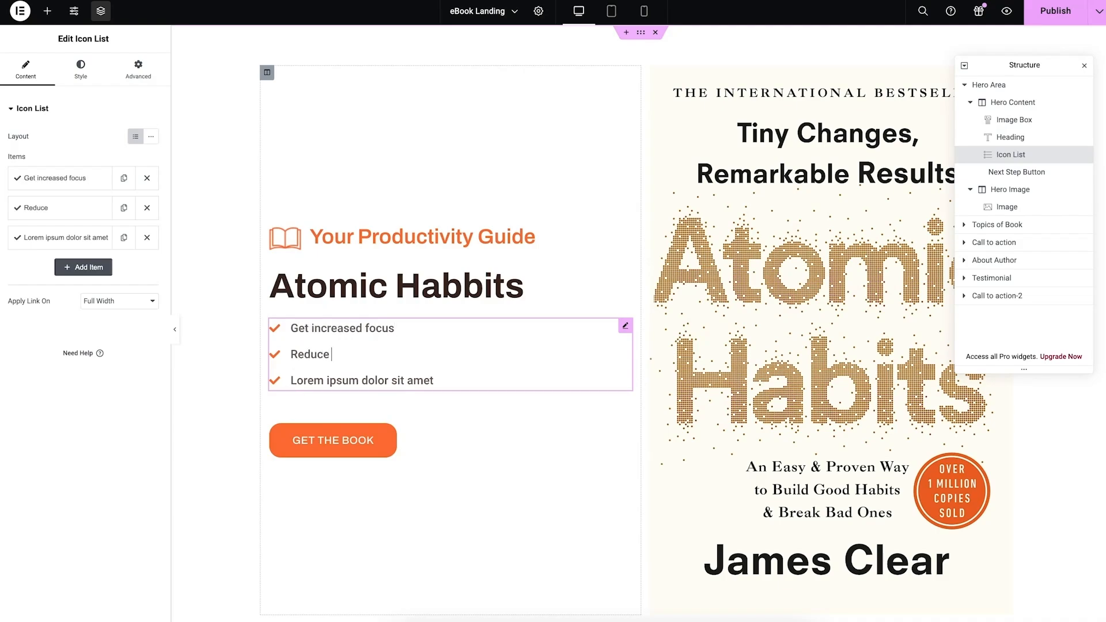
{"action": "type", "text": "overwork"}
{"action": "triple_click", "coordinate": [365, 380]}
{"action": "type", "text": "Deliver high p"}
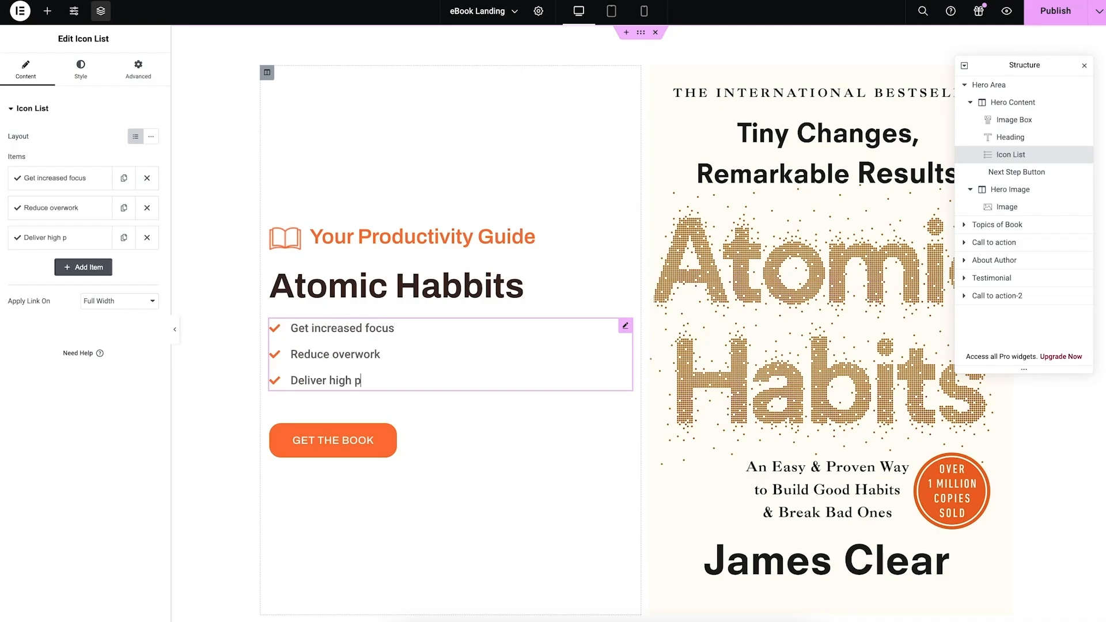
{"action": "type", "text": "roductivity"}
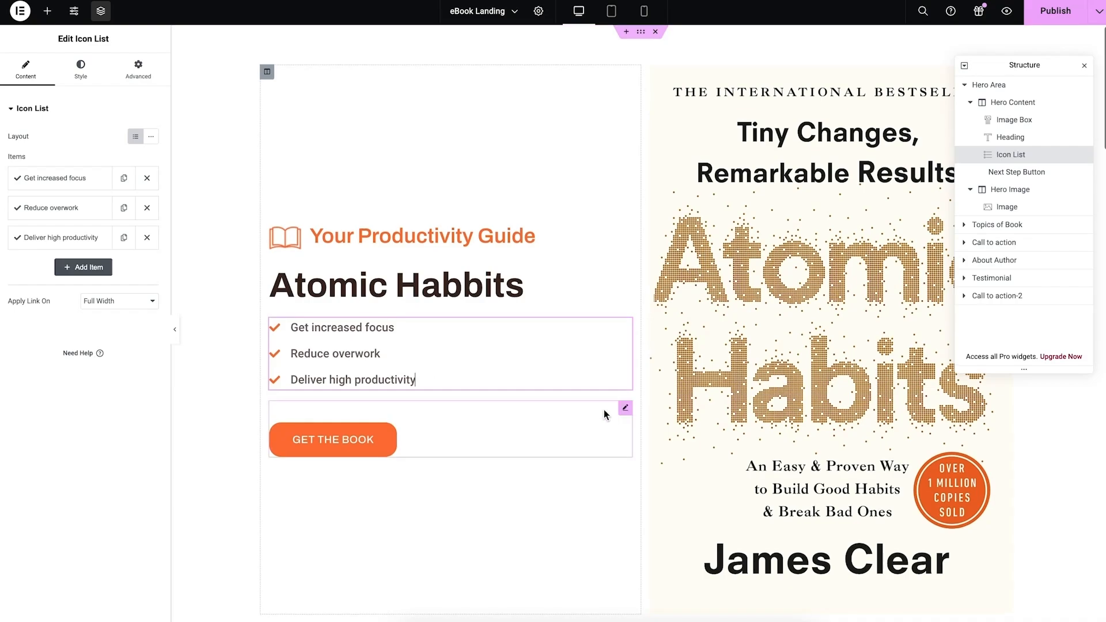
{"action": "key", "text": "ctrl+s"}
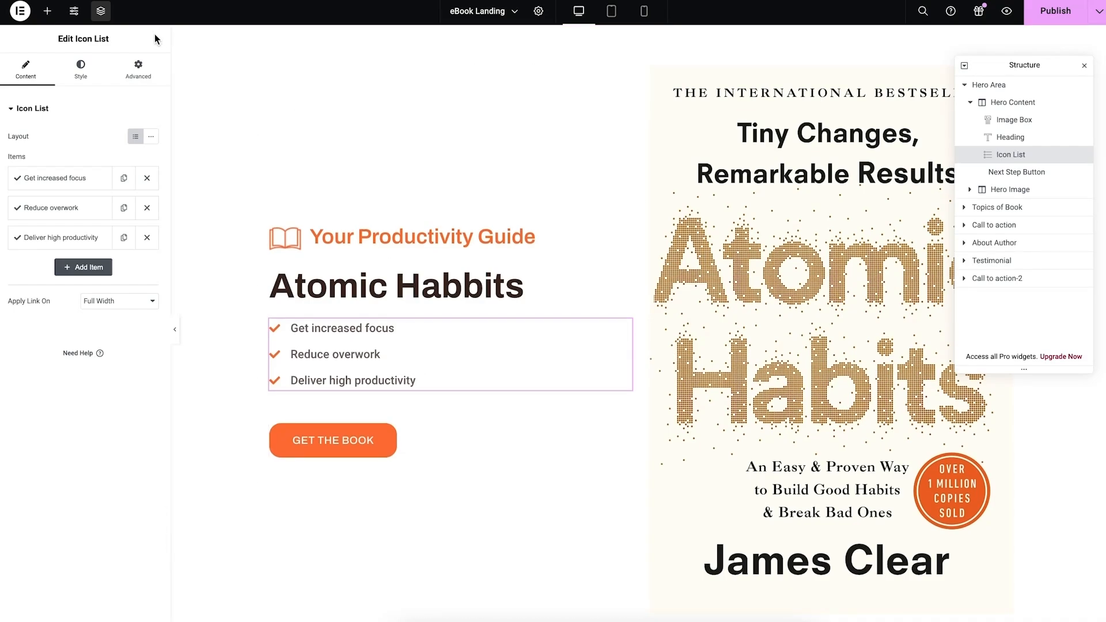
- Add a Text Editor widget between the hero checklist and the GET THE BOOK button
{"action": "left_click", "coordinate": [47, 11]}
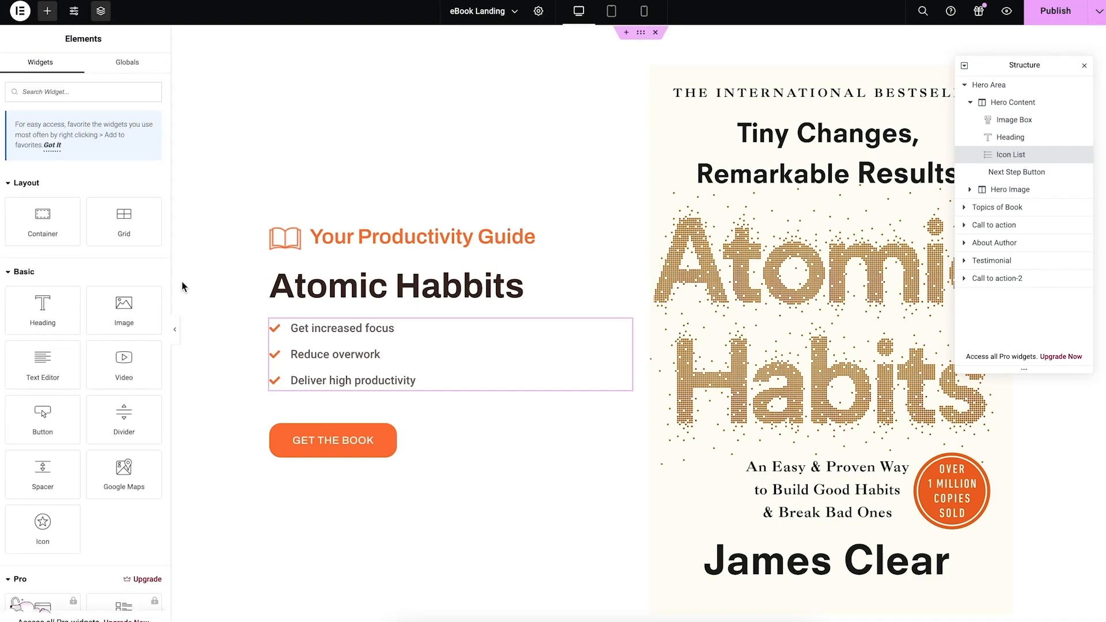
{"action": "scroll", "coordinate": [150, 261], "scroll_direction": "down", "scroll_amount": 1}
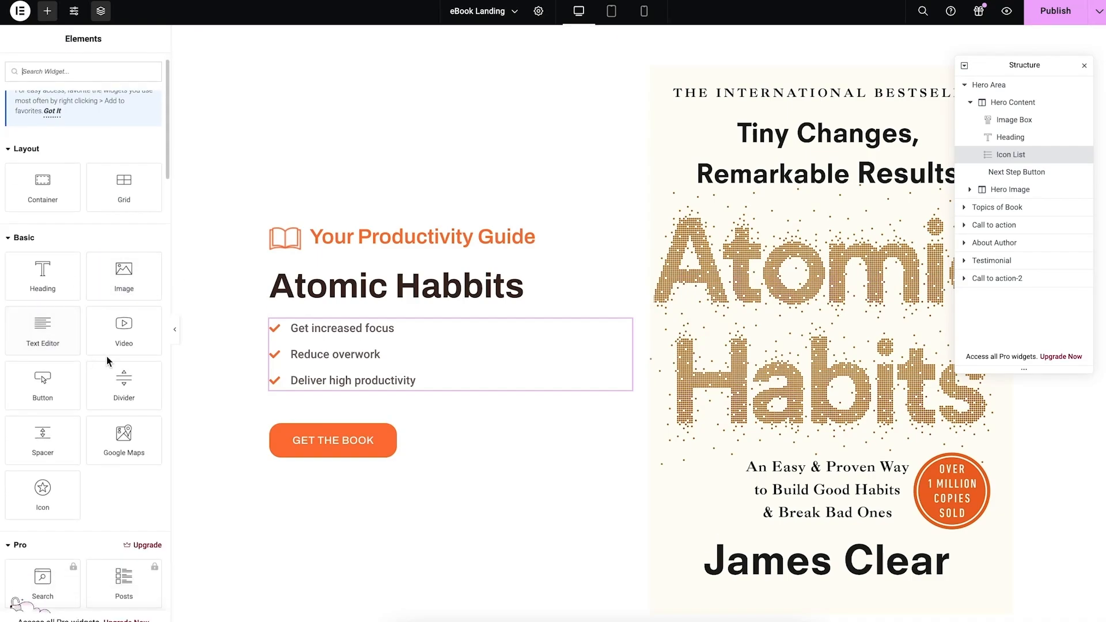
{"action": "left_click_drag", "start_coordinate": [42, 326], "coordinate": [402, 403]}
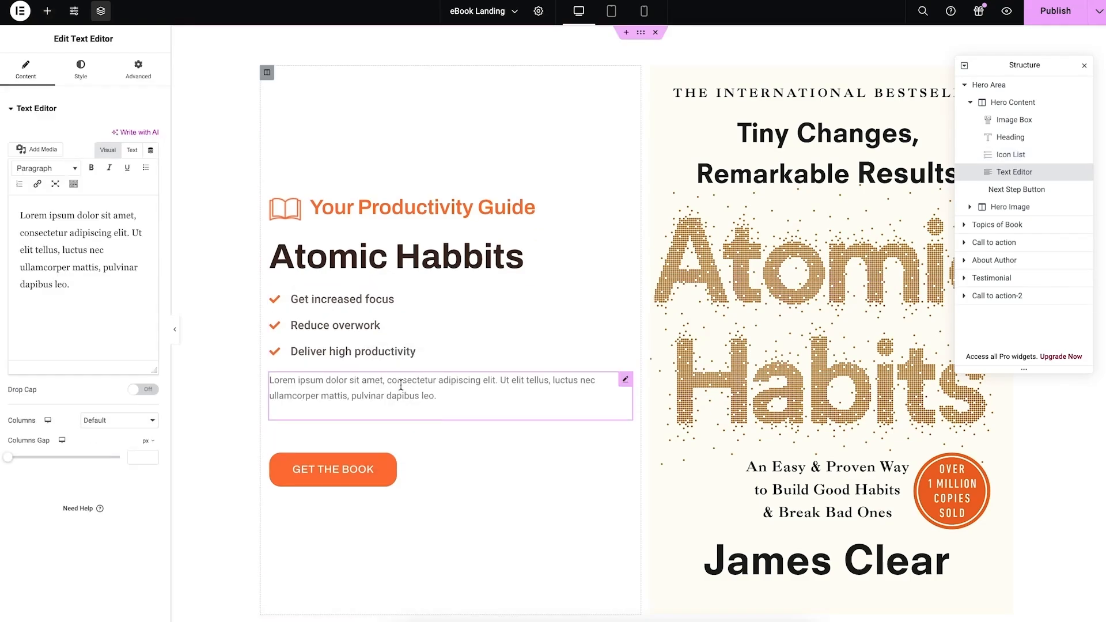
- Replace the new text widget's placeholder paragraph with "At on $20 and $0 delivery fee!!"
{"action": "triple_click", "coordinate": [401, 384]}
{"action": "type", "text": "At o"}
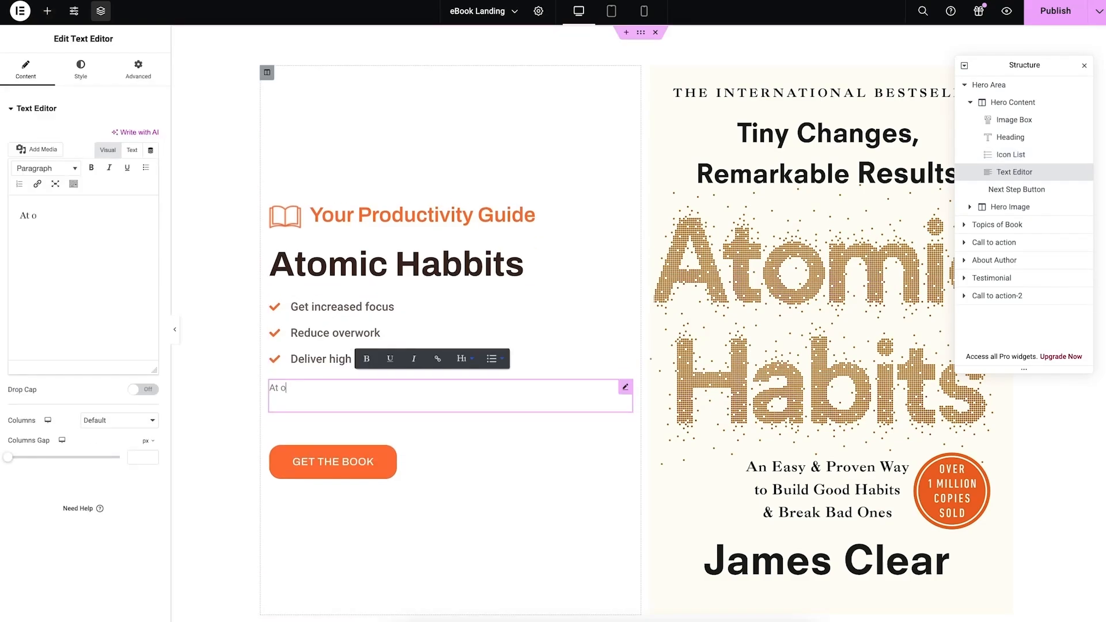
{"action": "type", "text": "n $20"}
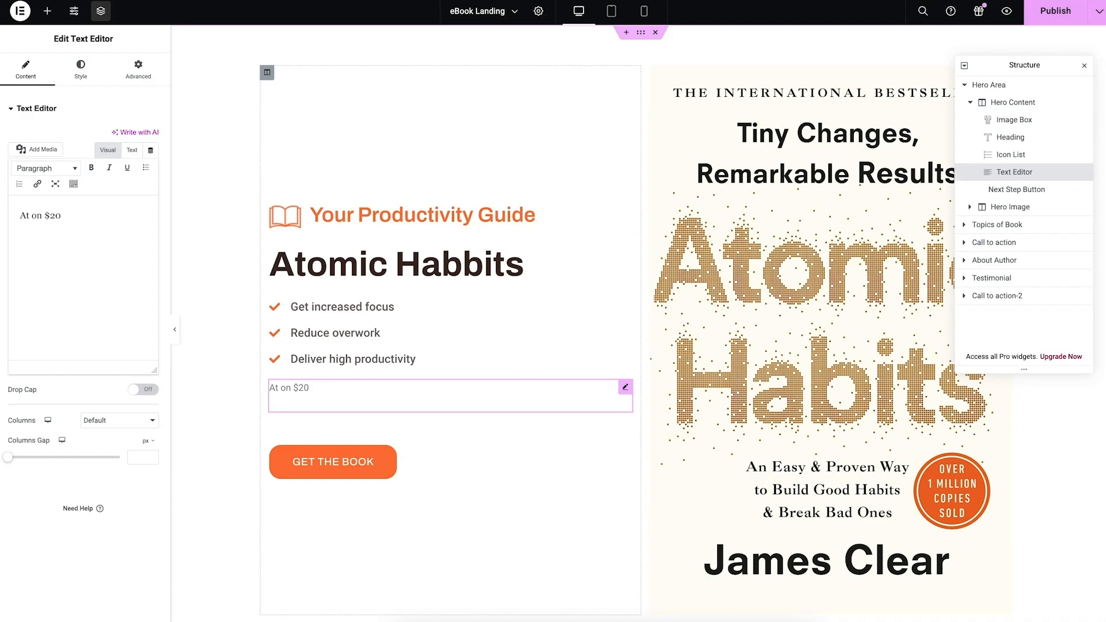
{"action": "type", "text": " and 0"}
{"action": "type", "text": "$"}
{"action": "key", "text": "End"}
{"action": "type", "text": "delivery"}
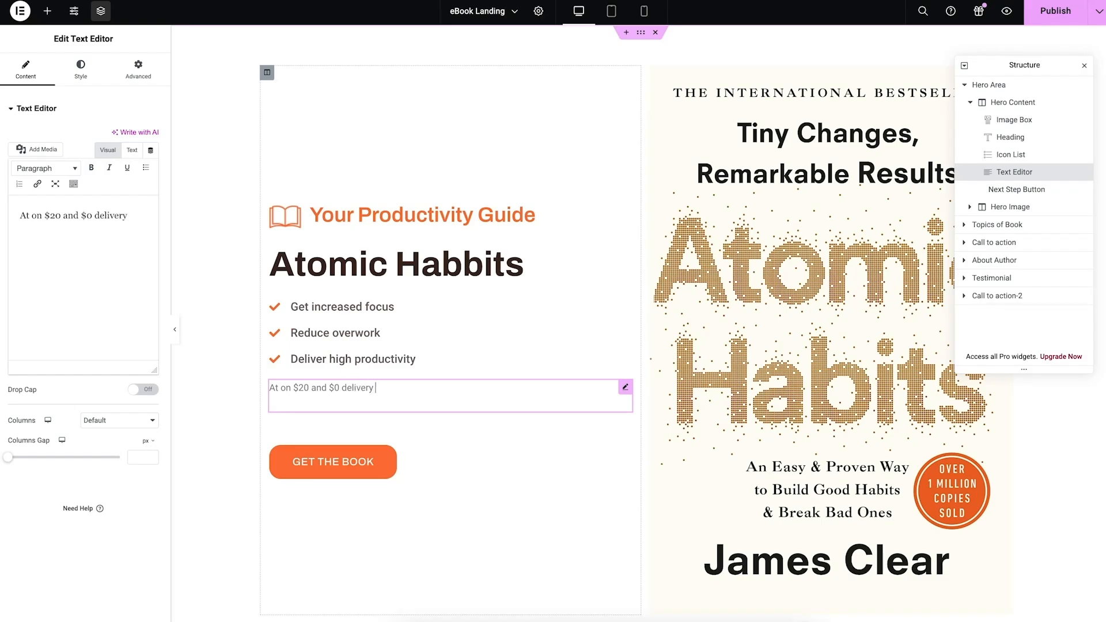
{"action": "type", "text": " fee!!"}
- Set the top padding of the GET THE BOOK button to 0 px
{"action": "left_click", "coordinate": [623, 433]}
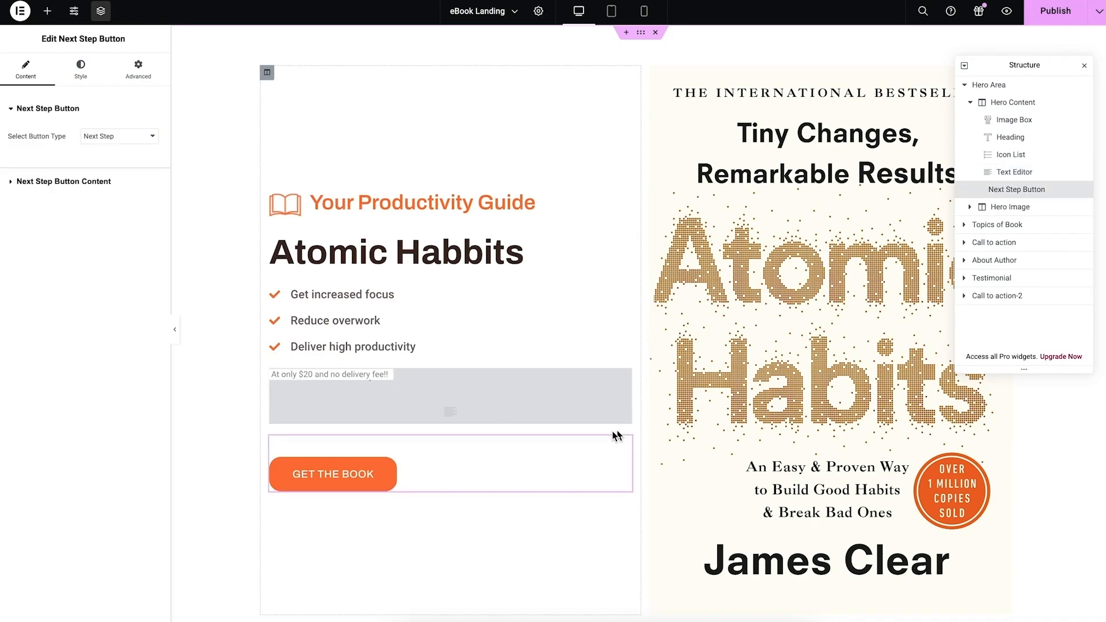
{"action": "left_click", "coordinate": [83, 74]}
{"action": "left_click", "coordinate": [132, 77]}
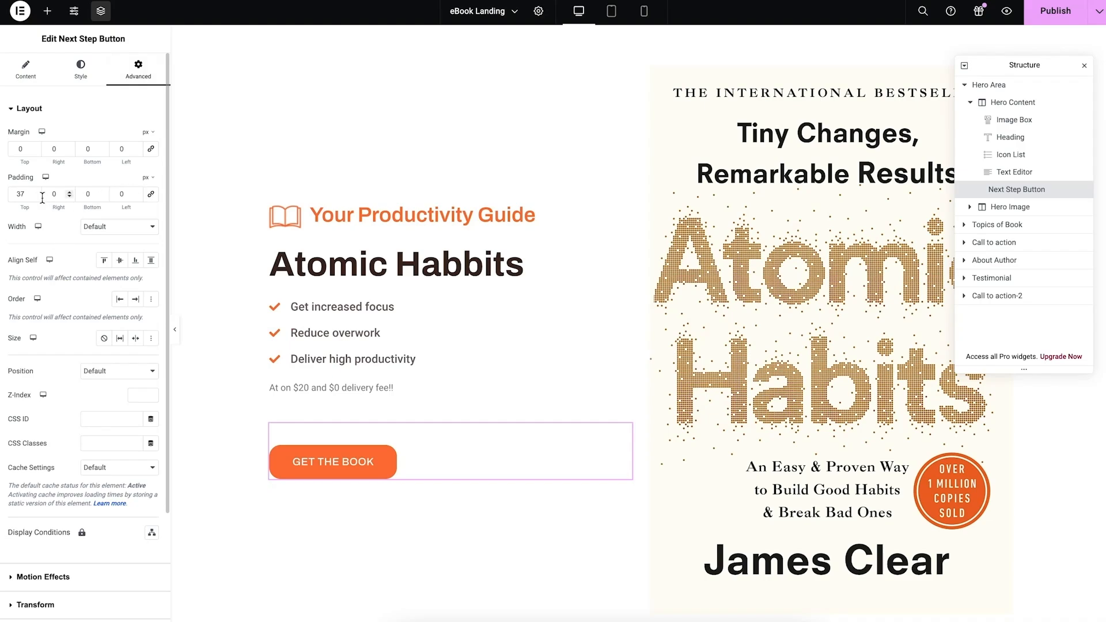
{"action": "double_click", "coordinate": [12, 191]}
{"action": "type", "text": "0"}
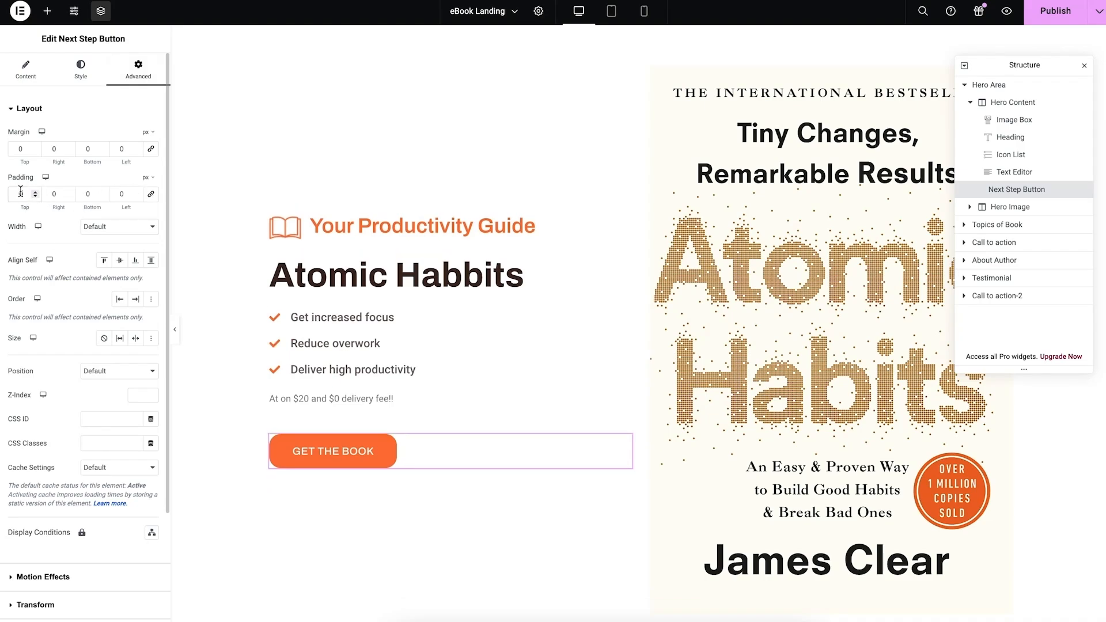
- Unlink the padding values of the price text widget and set its top padding to 20 px
{"action": "left_click", "coordinate": [626, 400]}
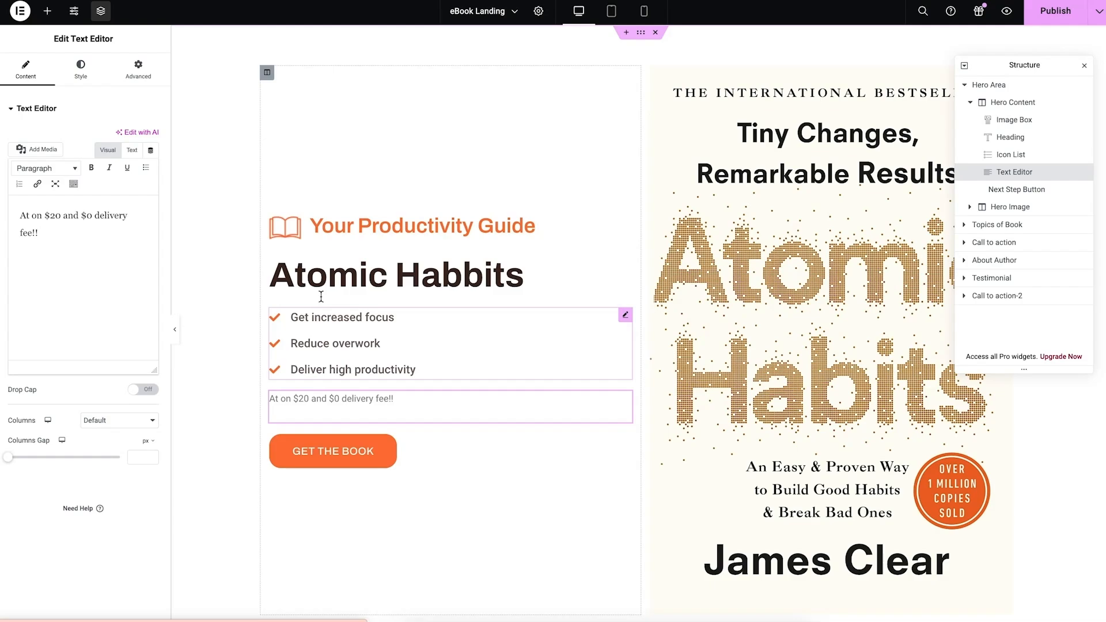
{"action": "left_click", "coordinate": [138, 70]}
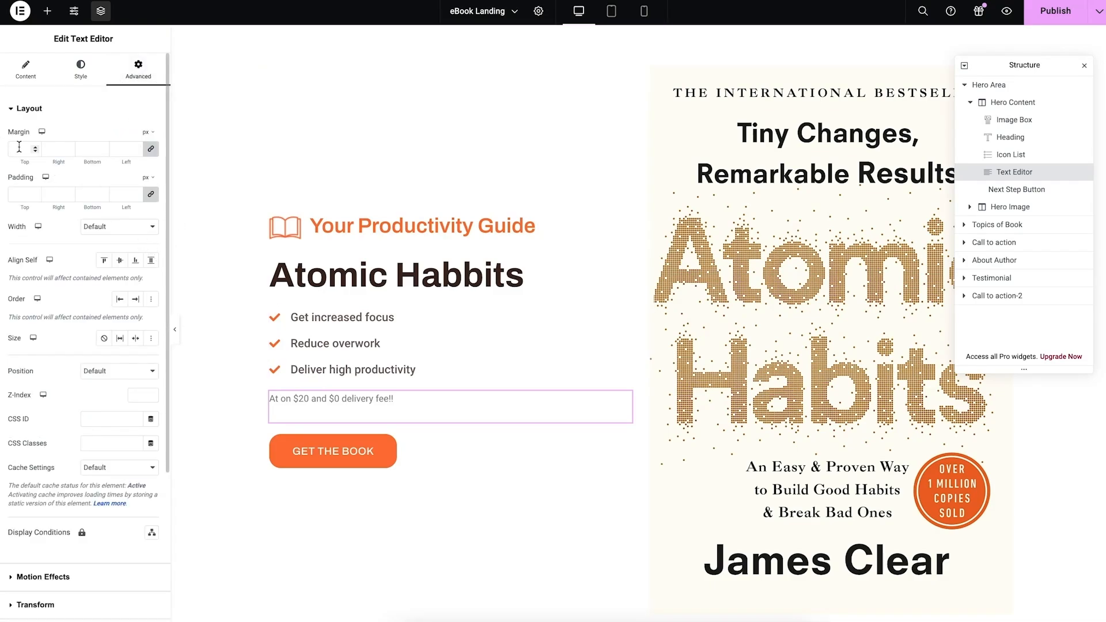
{"action": "left_click", "coordinate": [151, 194]}
{"action": "double_click", "coordinate": [21, 196]}
{"action": "type", "text": "20"}
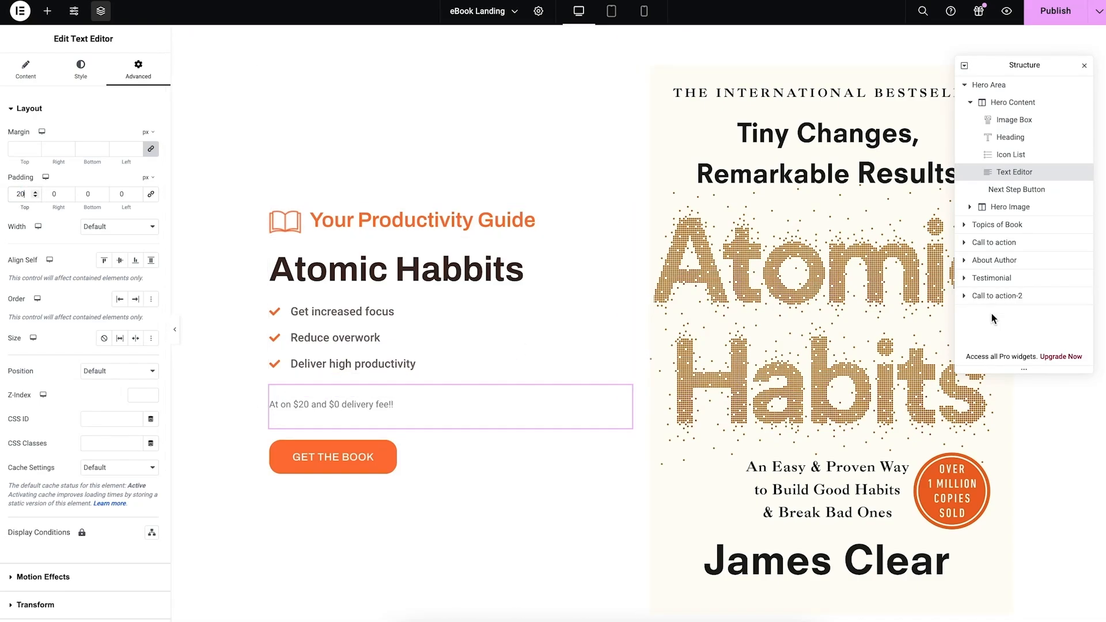
- Look over the remaining landing page sections, publish the page and return to the funnel canvas
{"action": "left_click", "coordinate": [810, 235]}
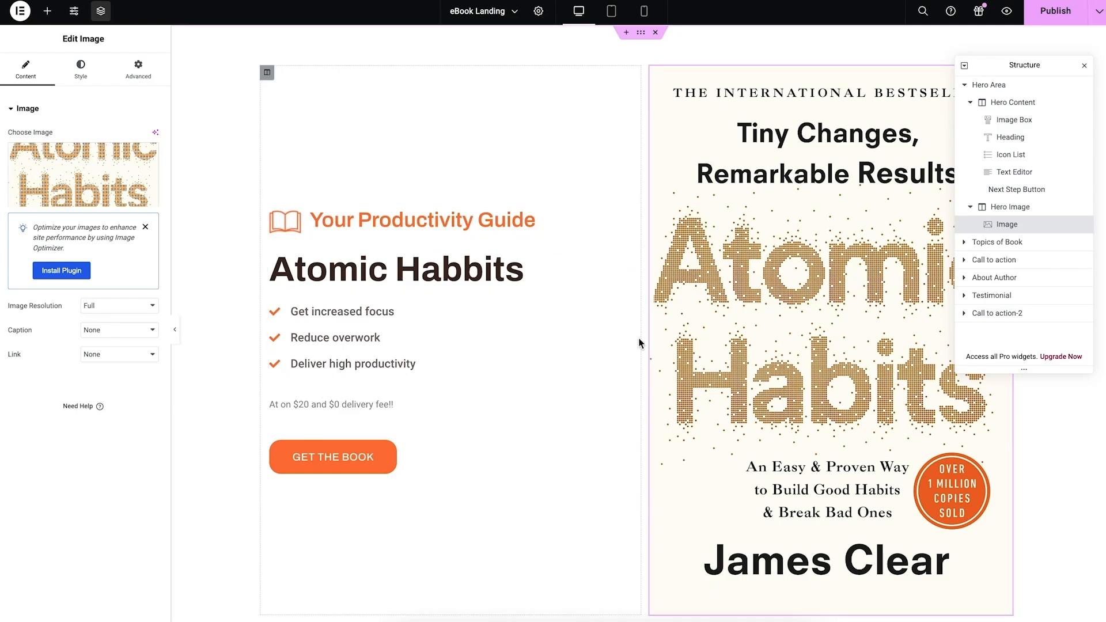
{"action": "scroll", "coordinate": [564, 326], "scroll_direction": "down", "scroll_amount": 15}
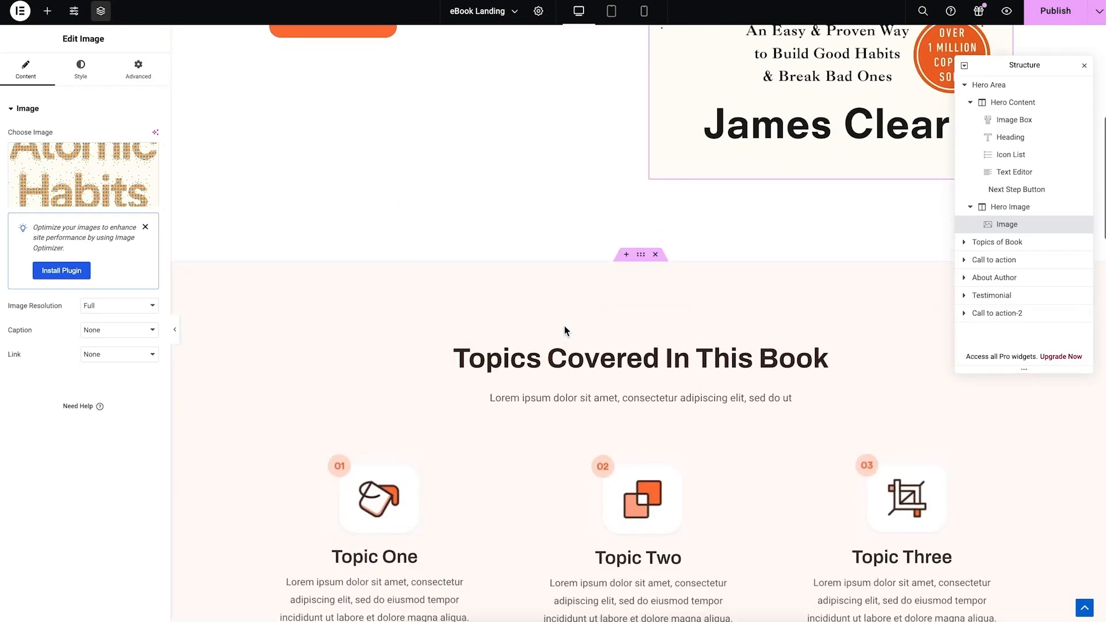
{"action": "scroll", "coordinate": [566, 326], "scroll_direction": "down", "scroll_amount": 8}
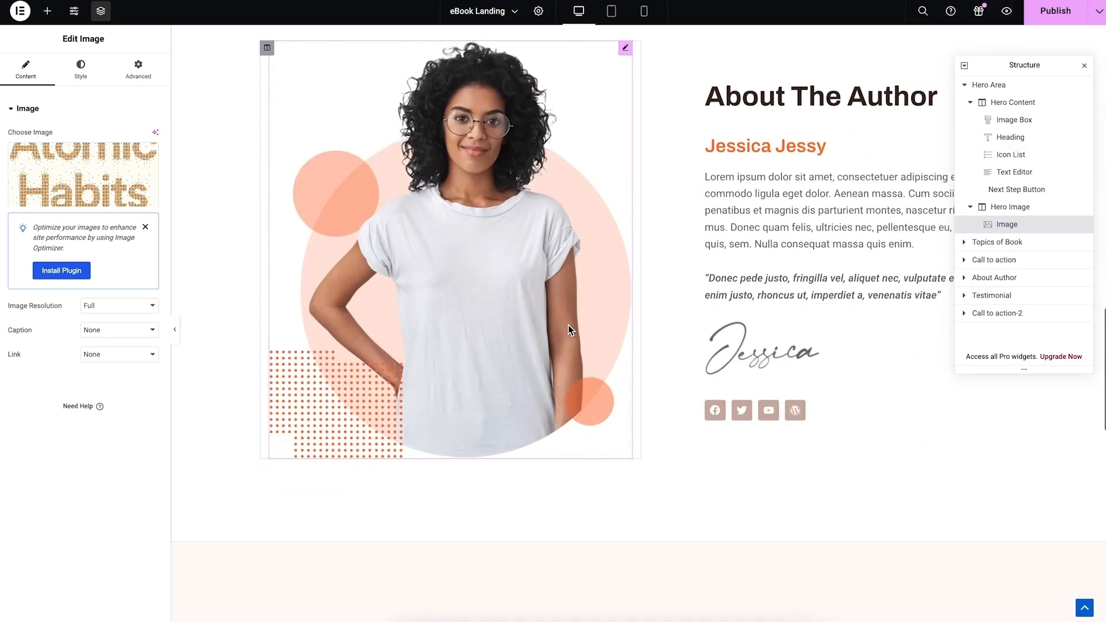
{"action": "scroll", "coordinate": [568, 327], "scroll_direction": "up", "scroll_amount": 4}
{"action": "scroll", "coordinate": [567, 325], "scroll_direction": "up", "scroll_amount": 19}
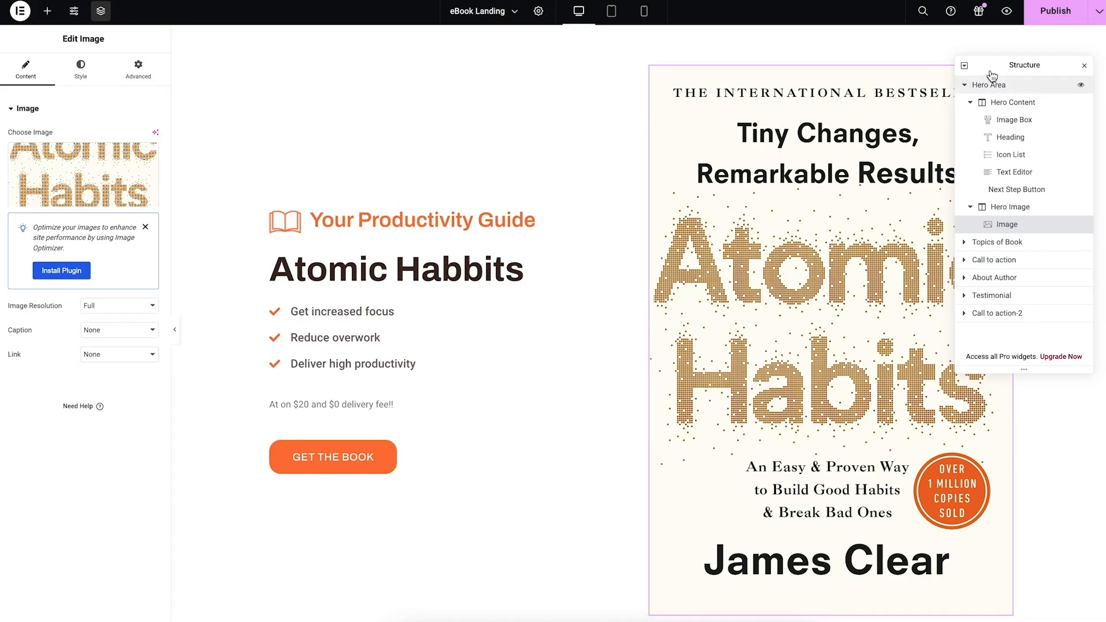
{"action": "left_click", "coordinate": [1055, 13]}
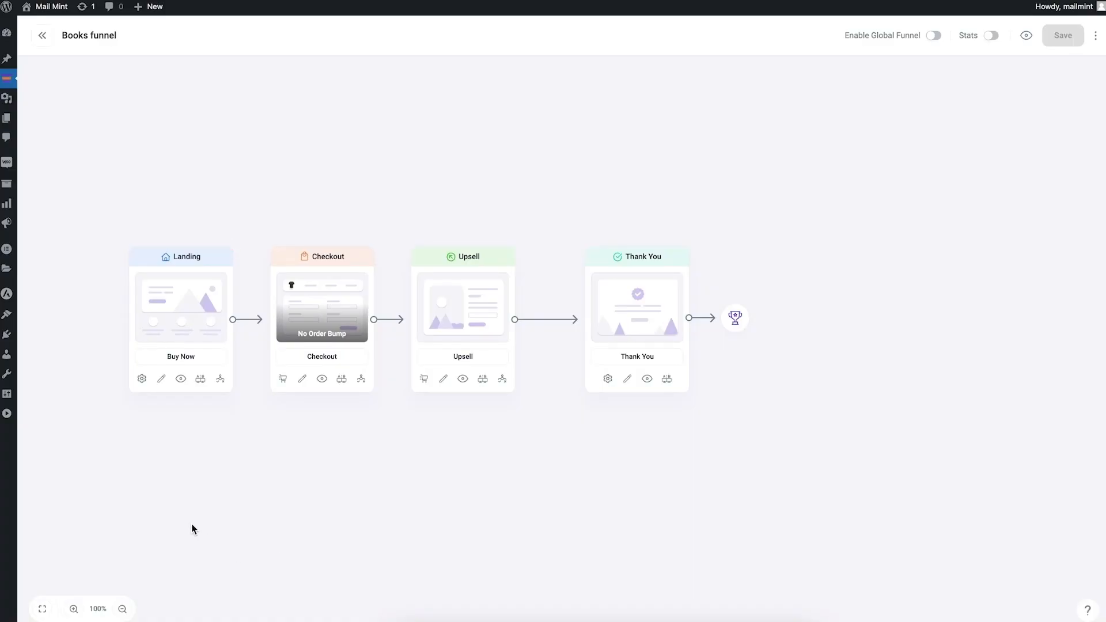
- Preview the published Landing step page from the funnel canvas and return to the canvas
{"action": "left_click", "coordinate": [181, 381]}
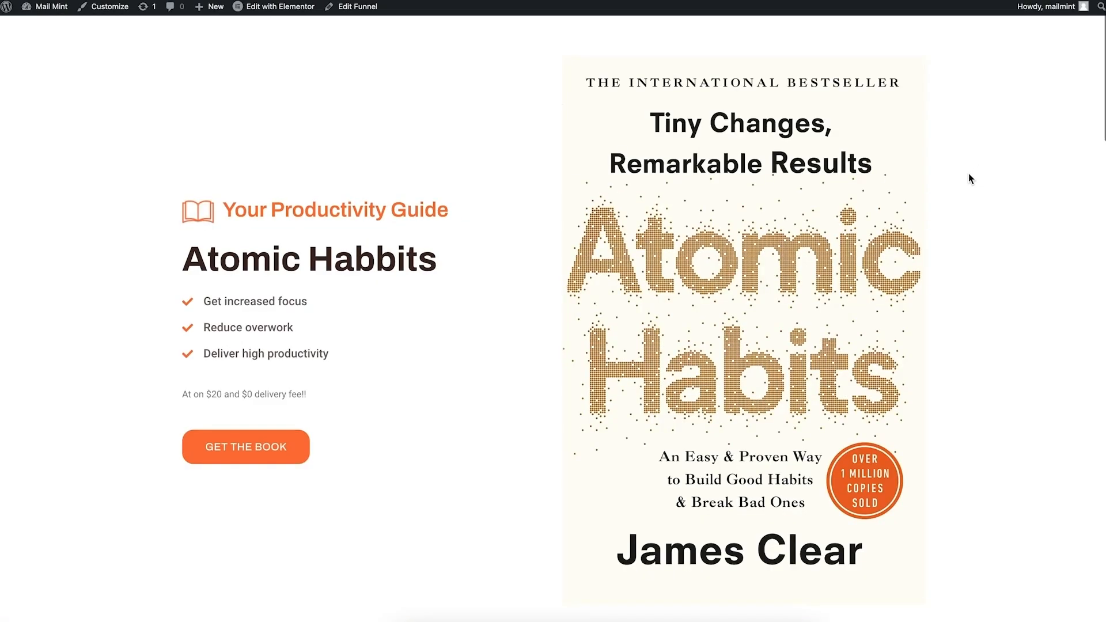
{"action": "scroll", "coordinate": [967, 175], "scroll_direction": "down", "scroll_amount": 2}
{"action": "scroll", "coordinate": [967, 175], "scroll_direction": "up", "scroll_amount": 2}
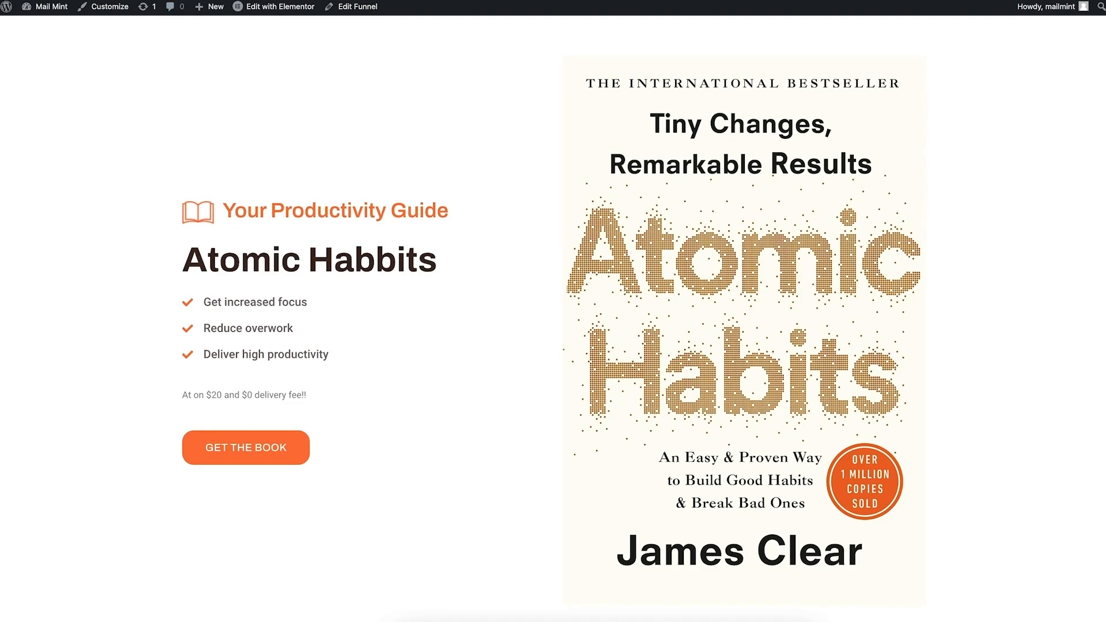
{"action": "key", "text": "ctrl+shift+Tab"}
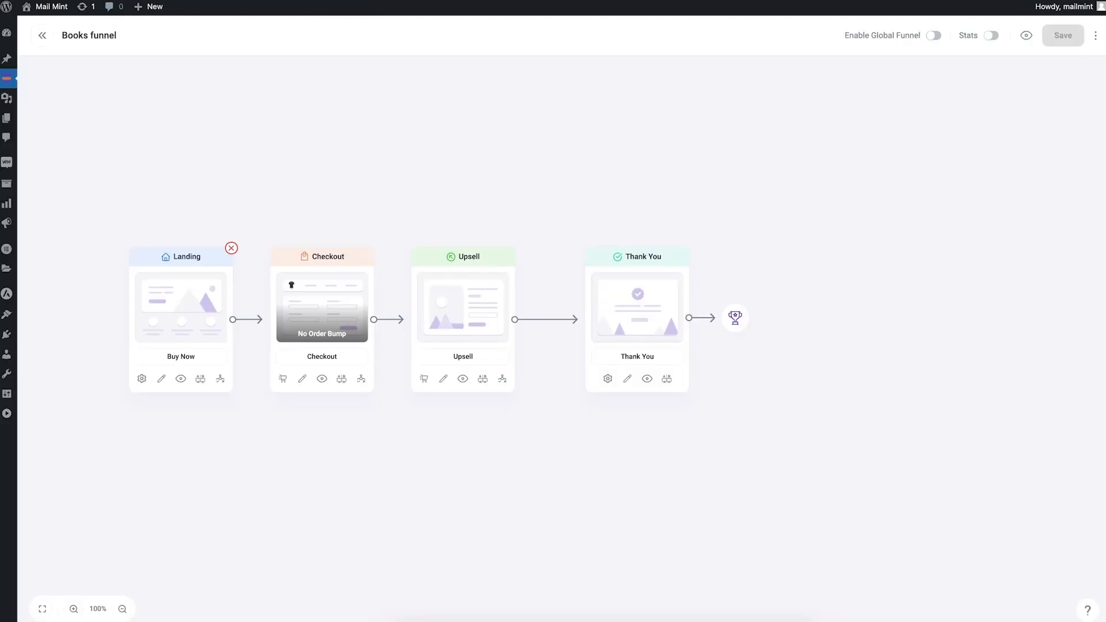
- Preview the Checkout step page, review its banner, billing form and order summary, and go back to the funnel
{"action": "left_click", "coordinate": [321, 380]}
{"action": "scroll", "coordinate": [688, 322], "scroll_direction": "down", "scroll_amount": 3}
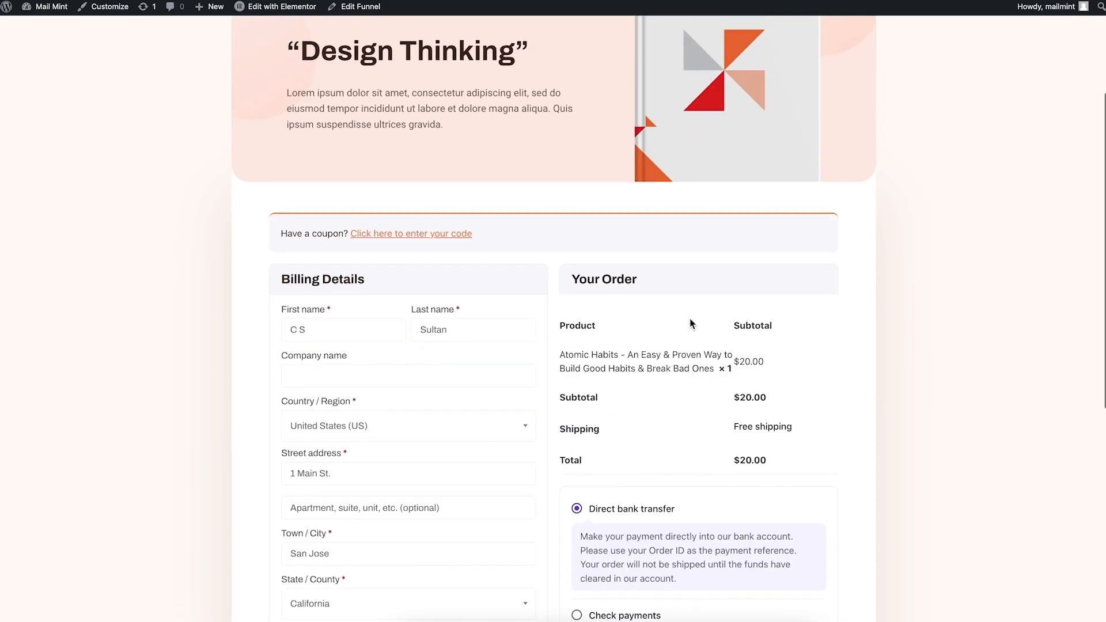
{"action": "scroll", "coordinate": [690, 320], "scroll_direction": "down", "scroll_amount": 7}
{"action": "scroll", "coordinate": [691, 321], "scroll_direction": "up", "scroll_amount": 10}
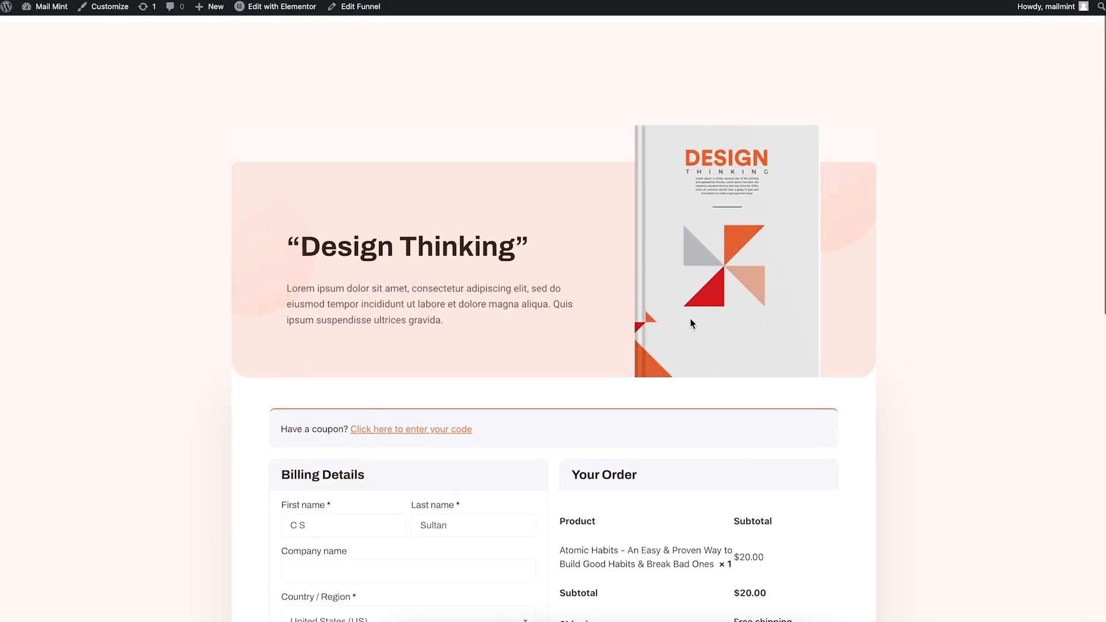
{"action": "left_click", "coordinate": [353, 8]}
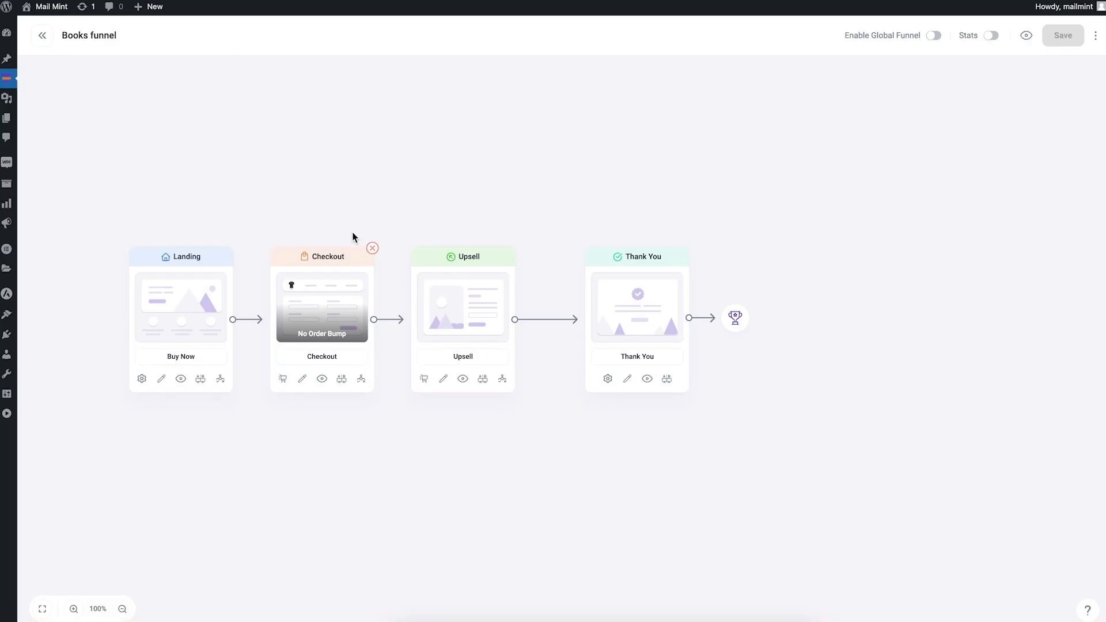
- Open the Checkout step page for editing and replace its banner book image with the Atomic Habits cover from the media library
{"action": "left_click", "coordinate": [302, 379]}
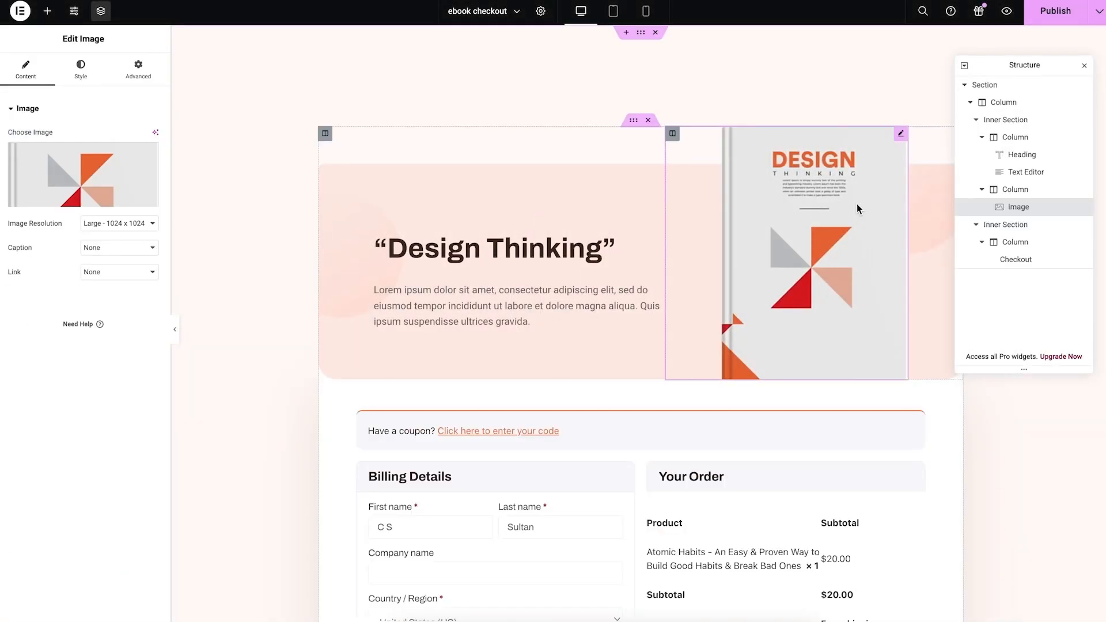
{"action": "left_click", "coordinate": [118, 167]}
{"action": "left_click", "coordinate": [378, 161]}
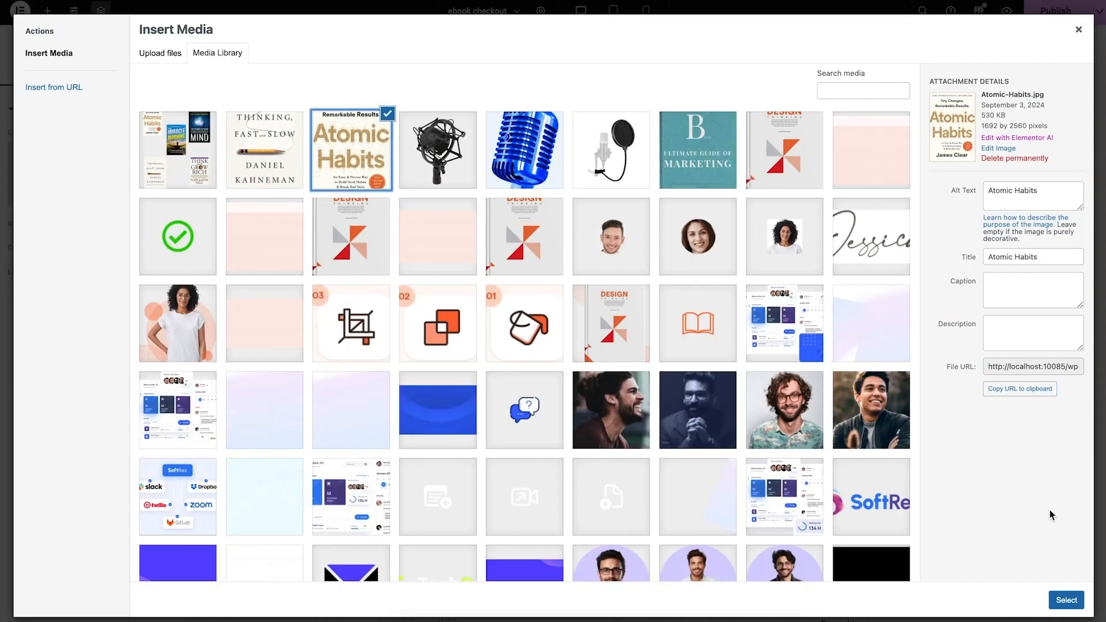
{"action": "left_click", "coordinate": [1066, 600]}
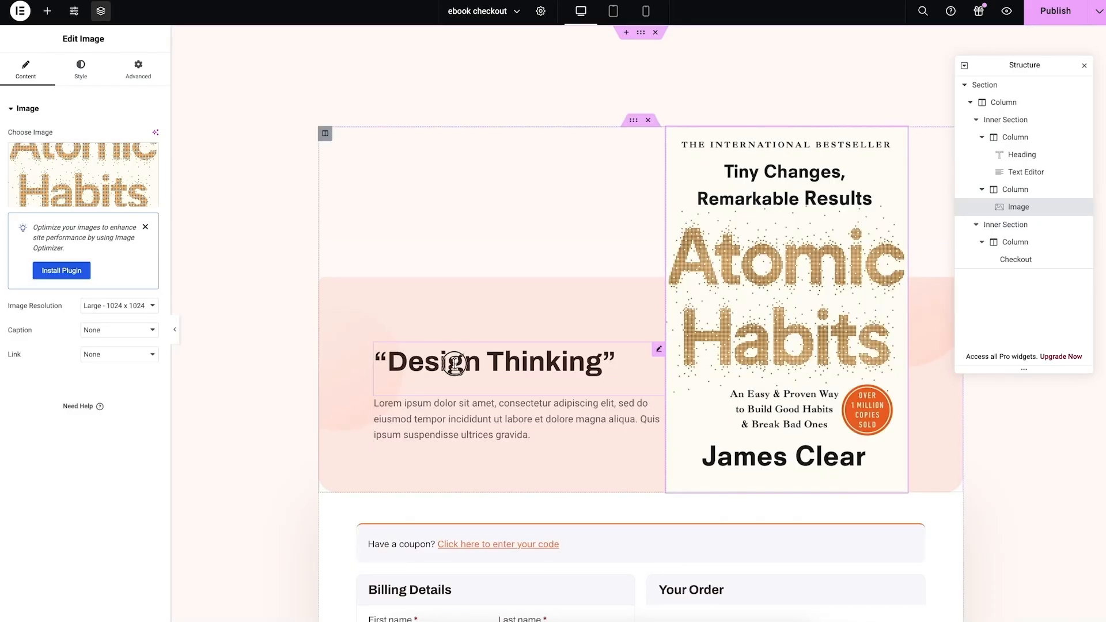
- Change the checkout banner heading to “Atomic Habits” in quotation marks and publish the page
{"action": "double_click", "coordinate": [454, 363]}
{"action": "left_click_drag", "start_coordinate": [601, 358], "coordinate": [392, 359]}
{"action": "type", "text": "a”"}
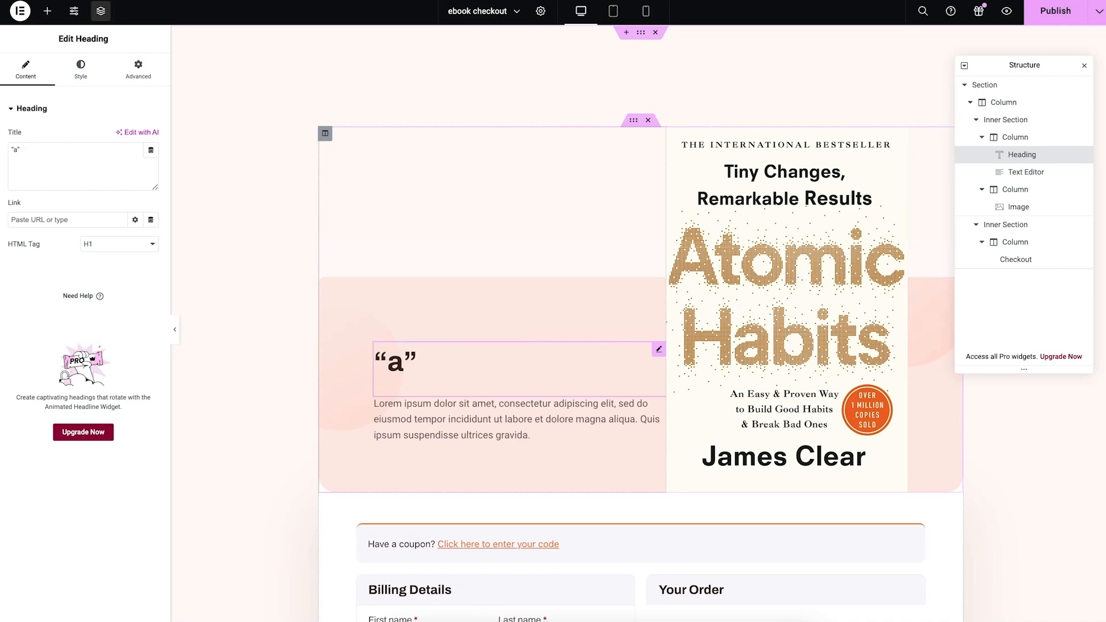
{"action": "key", "text": "BackSpace"}
{"action": "type", "text": "Atomic Habit"}
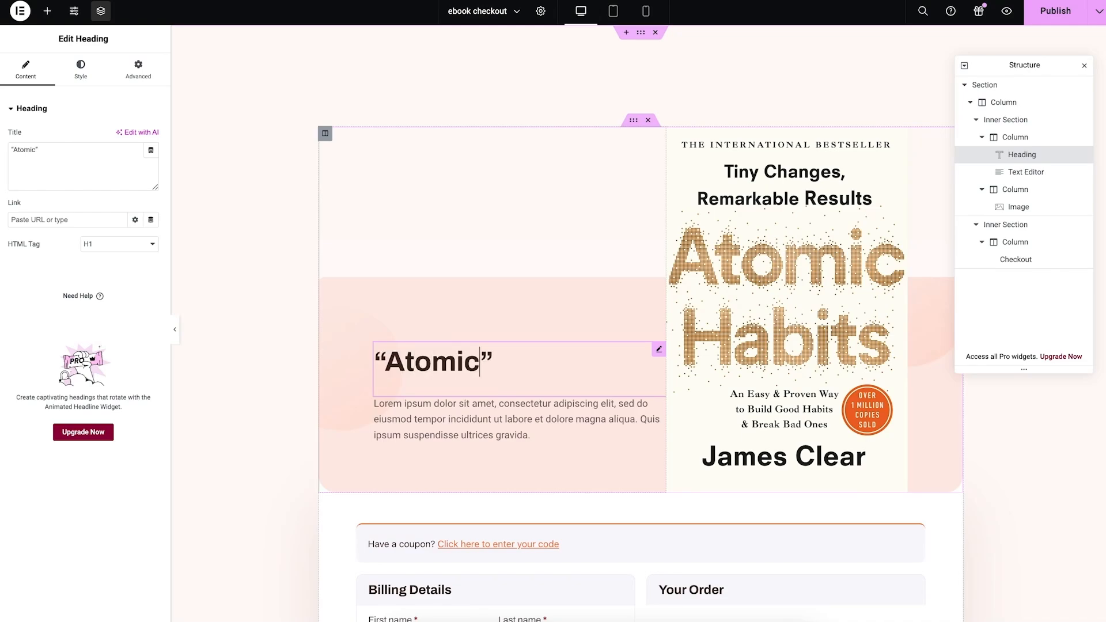
{"action": "type", "text": "s"}
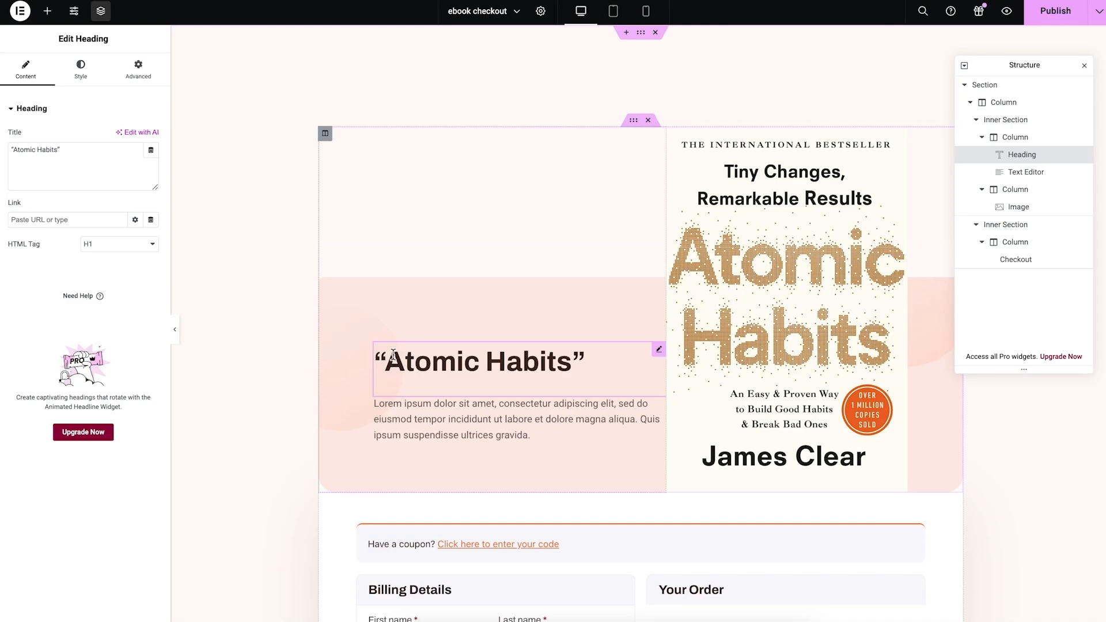
{"action": "left_click", "coordinate": [1050, 15]}
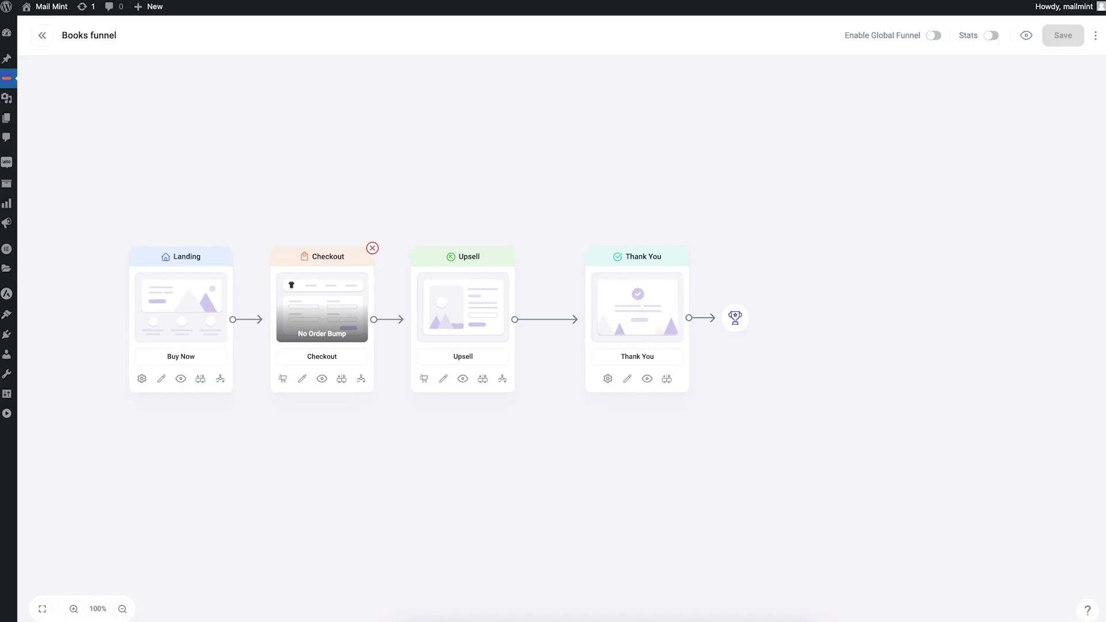
- Shift the Upsell step slightly away from Checkout, open its page for editing and change the banner offer to "Get 20% Discount"
{"action": "left_click_drag", "start_coordinate": [464, 310], "coordinate": [476, 311]}
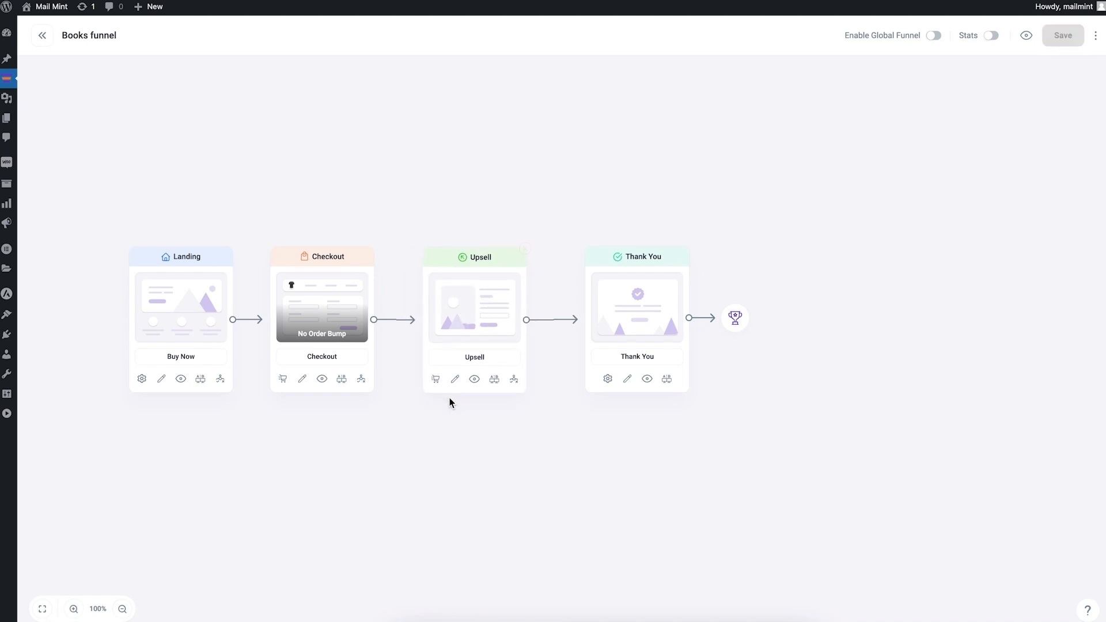
{"action": "left_click", "coordinate": [454, 383]}
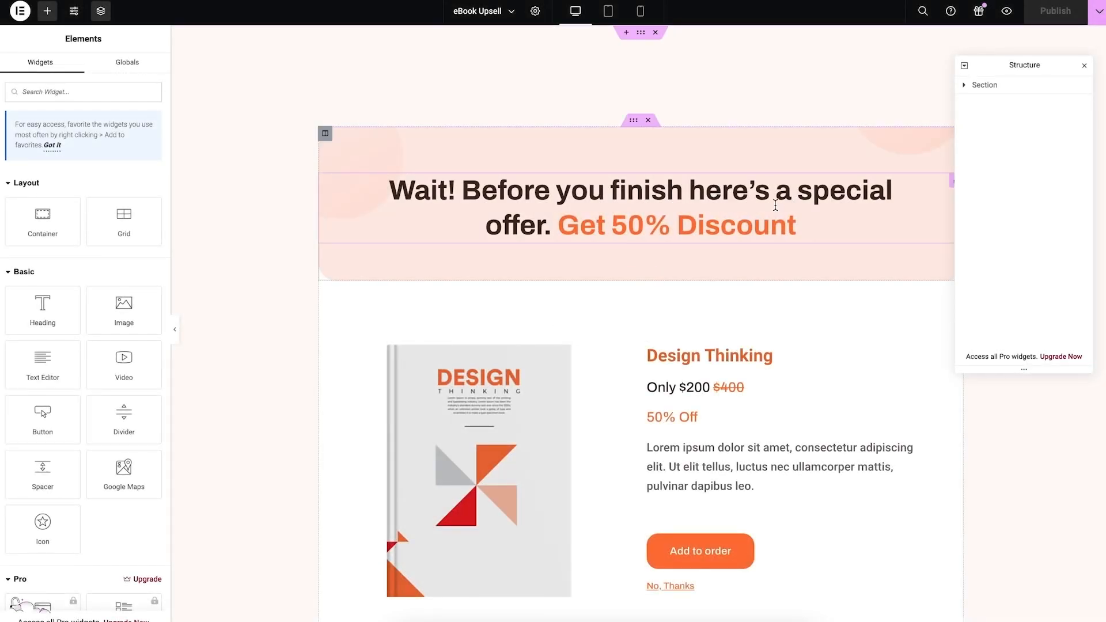
{"action": "left_click_drag", "start_coordinate": [568, 227], "coordinate": [634, 232]}
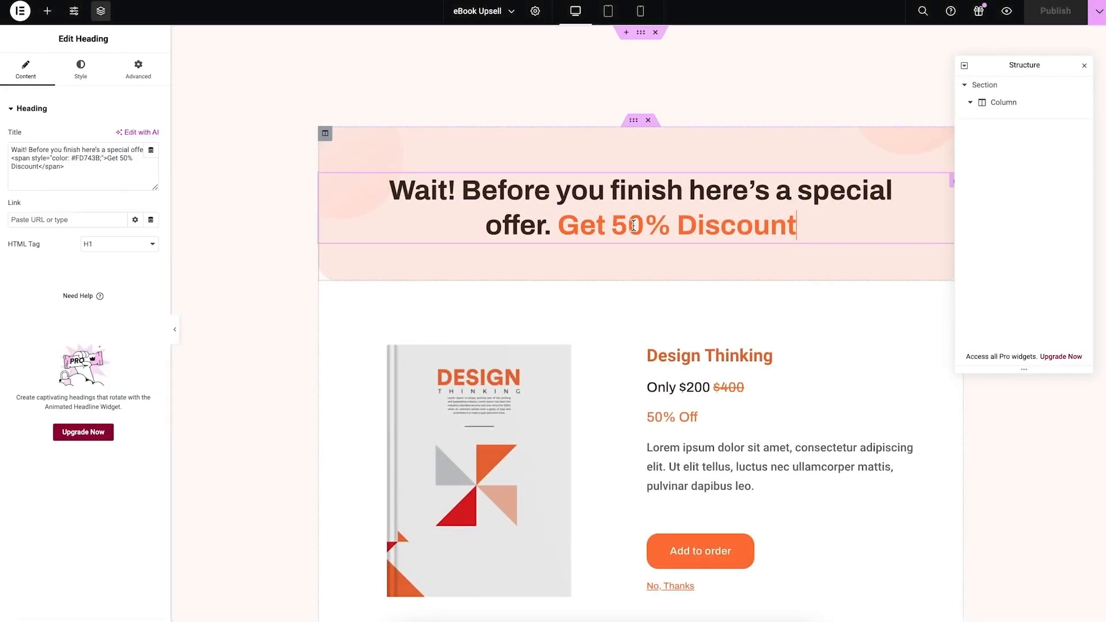
{"action": "key", "text": "BackSpace"}
{"action": "type", "text": "2"}
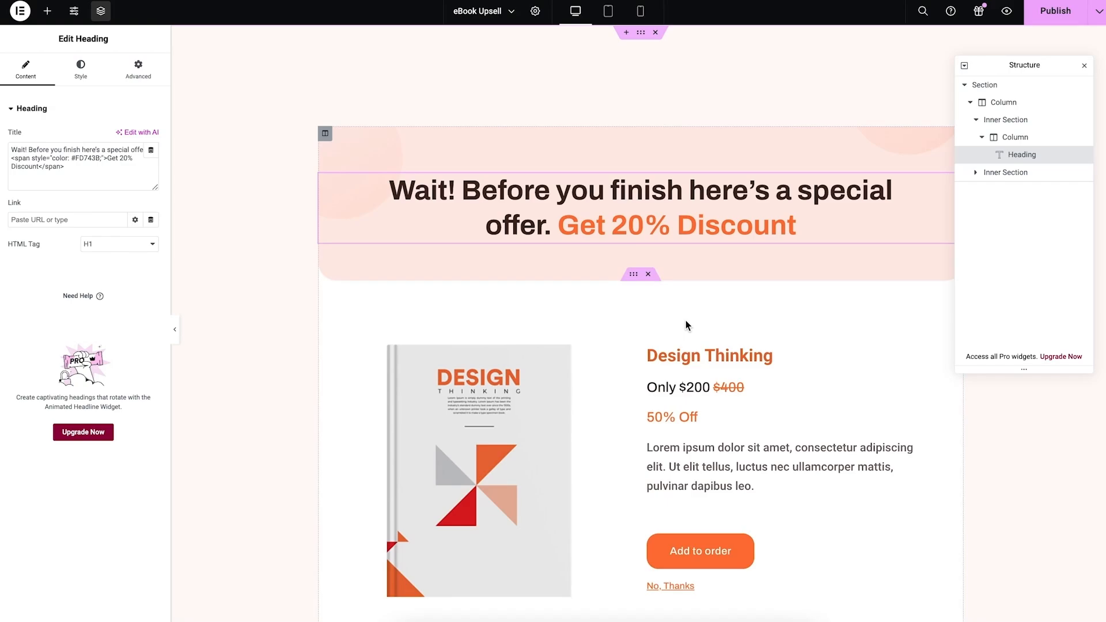
- Replace the upsell product's title with Get "Thinking, Fast And Slow"
{"action": "triple_click", "coordinate": [690, 353]}
{"action": "type", "text": "Get T"}
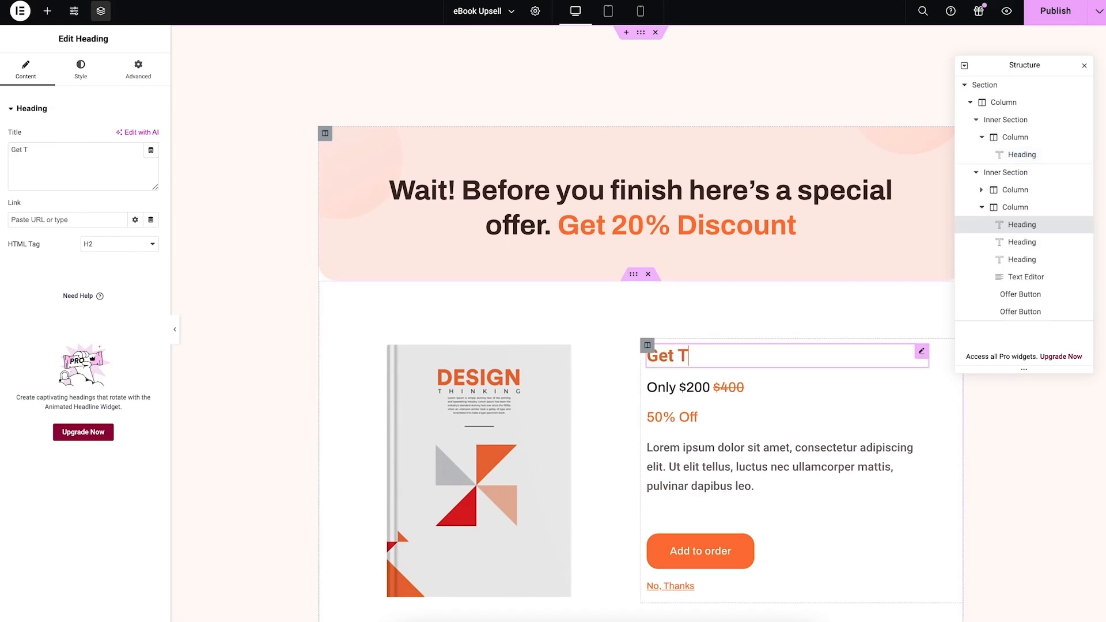
{"action": "key", "text": "BackSpace"}
{"action": "type", "text": "\"Thinking,"}
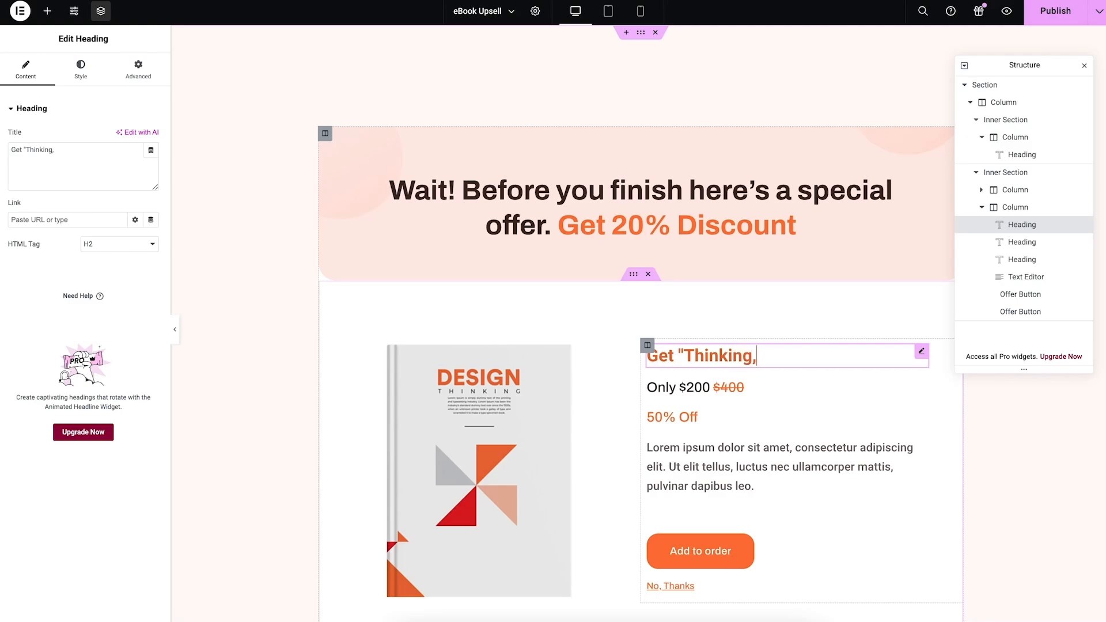
{"action": "type", "text": " Fast And Slow"}
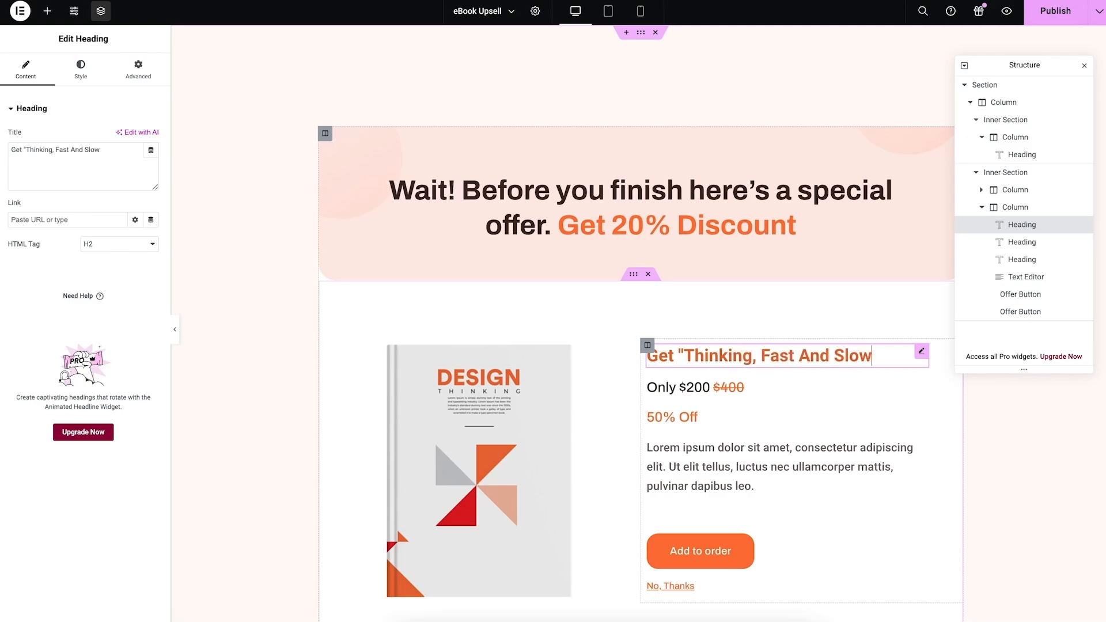
{"action": "type", "text": "\""}
- Reword the start of the upsell price line to "At only $16"
{"action": "left_click", "coordinate": [654, 396]}
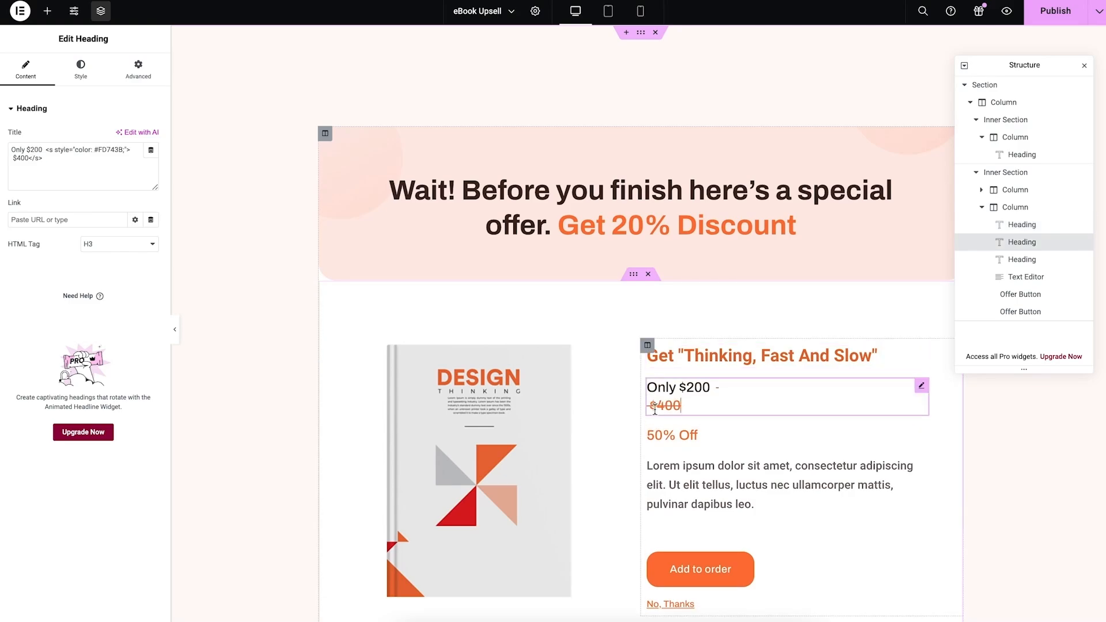
{"action": "left_click", "coordinate": [651, 390]}
{"action": "type", "text": "At"}
{"action": "key", "text": "BackSpace"}
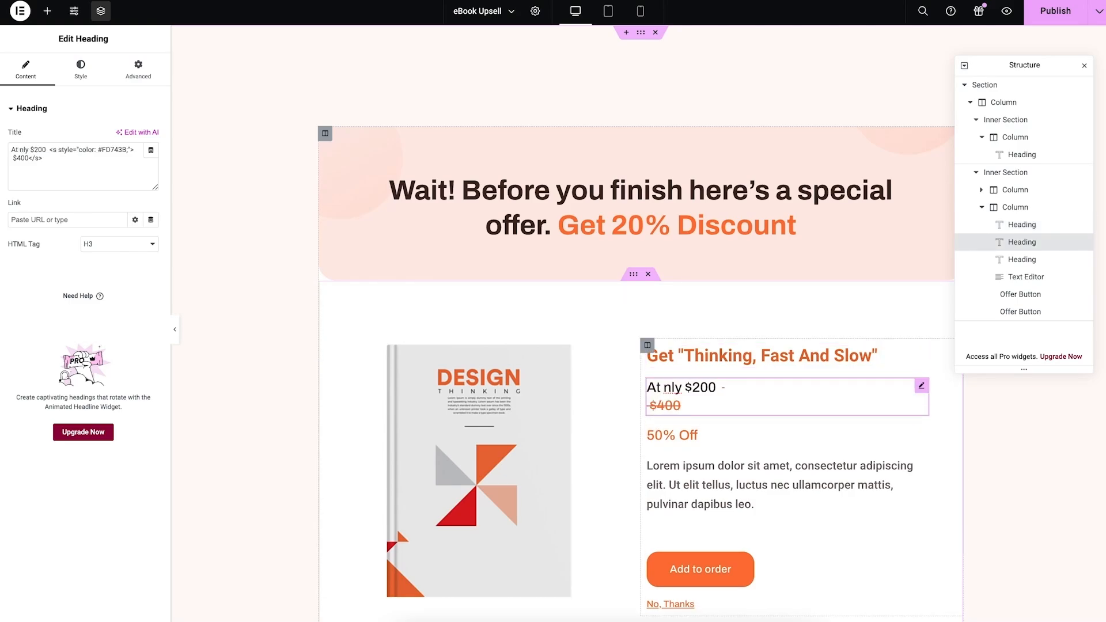
{"action": "type", "text": "o"}
{"action": "double_click", "coordinate": [705, 386]}
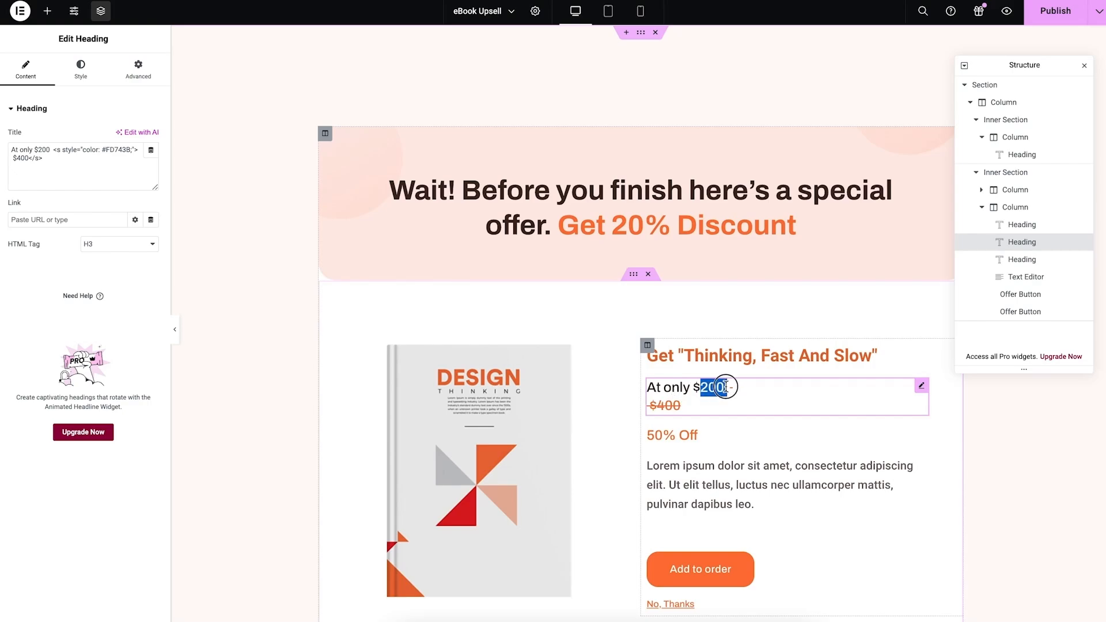
{"action": "type", "text": "16"}
- Set the struck-through original price to $20 and change the discount heading below it to "20% Off"
{"action": "left_click", "coordinate": [678, 410]}
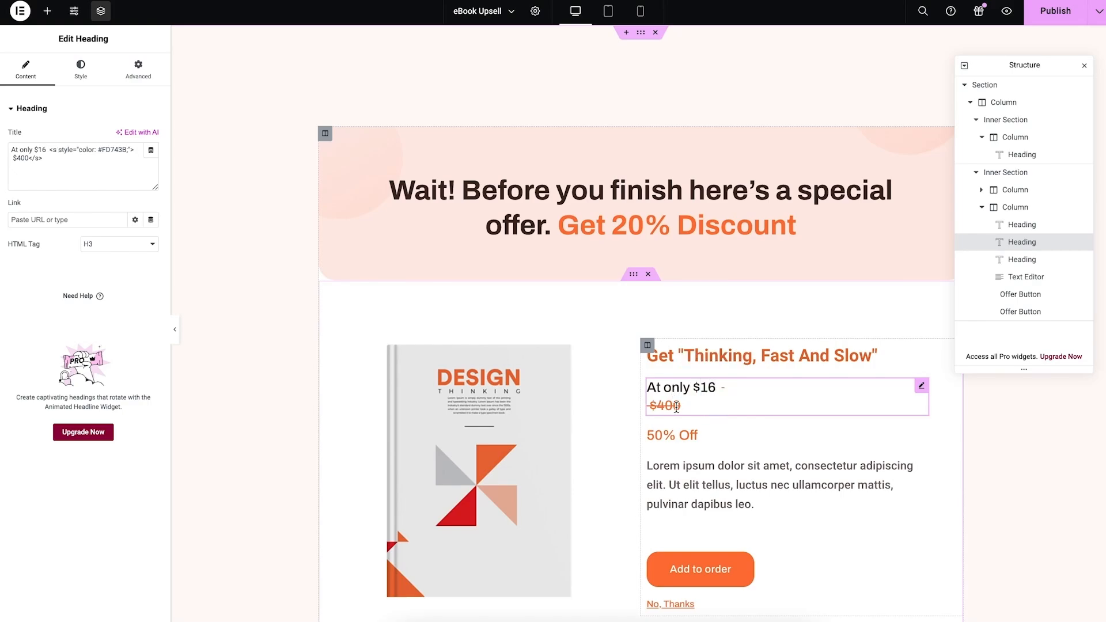
{"action": "key", "text": "BackSpace"}
{"action": "key", "text": "BackSpace"}
{"action": "type", "text": "\\"}
{"action": "key", "text": "BackSpace"}
{"action": "type", "text": "2"}
{"action": "left_click", "coordinate": [655, 435]}
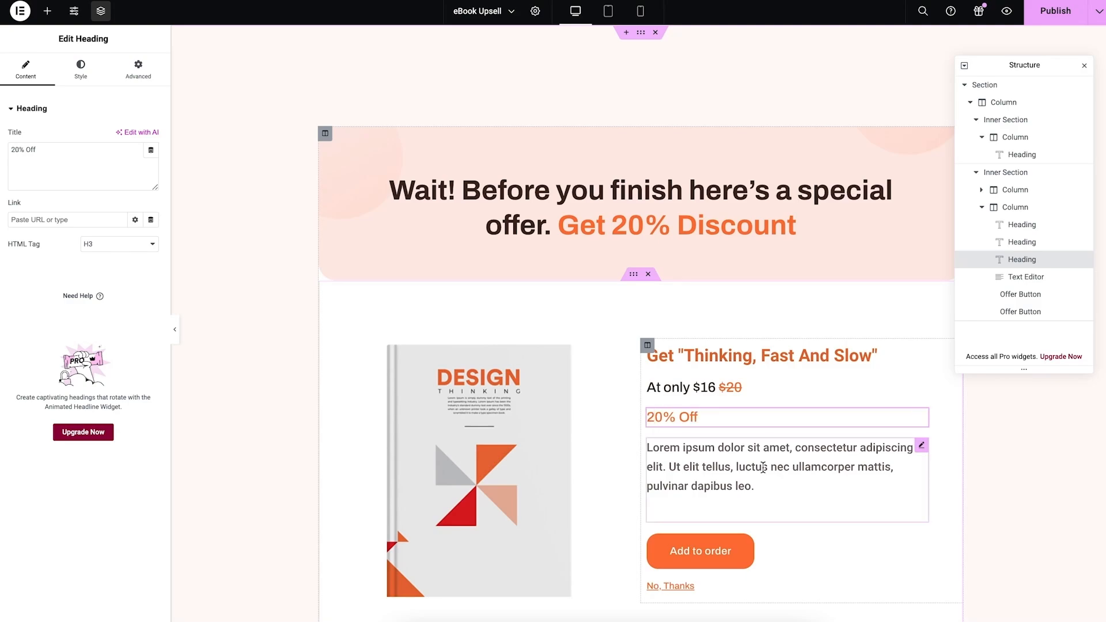
- Replace the upsell's book image with the Thinking, Fast and Slow cover from the media library and publish the page
{"action": "left_click", "coordinate": [486, 415]}
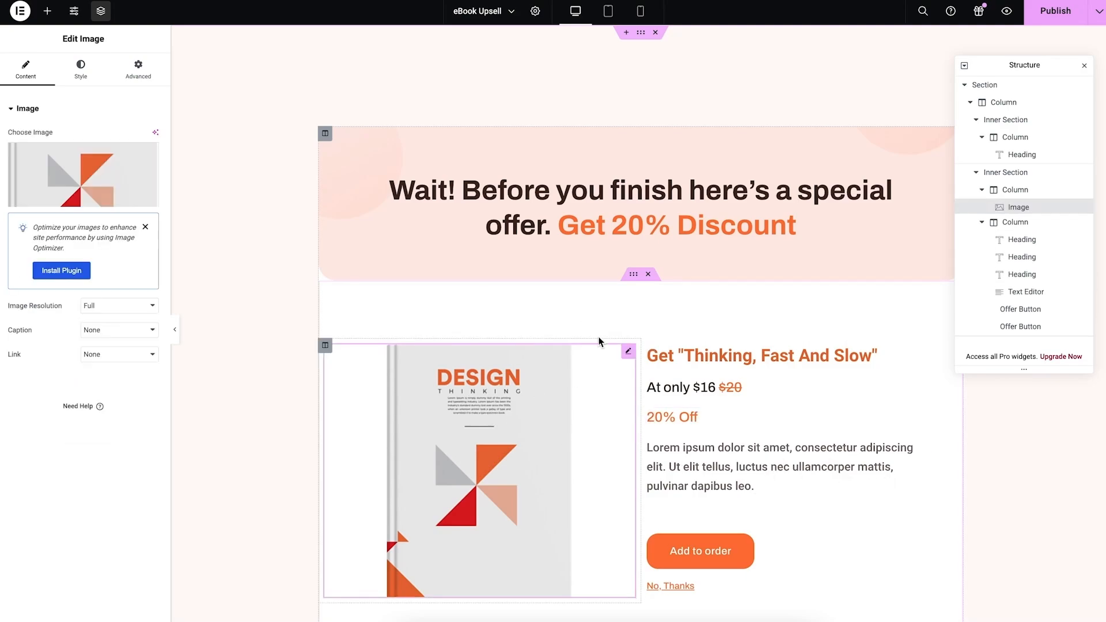
{"action": "left_click", "coordinate": [92, 172]}
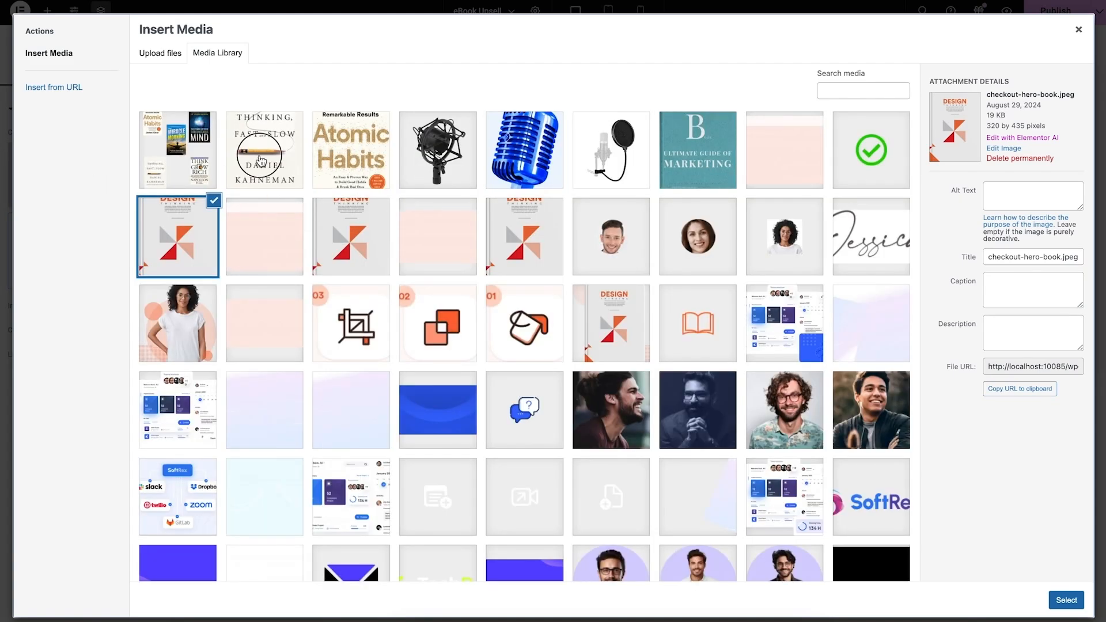
{"action": "left_click", "coordinate": [286, 163]}
{"action": "left_click", "coordinate": [1065, 601]}
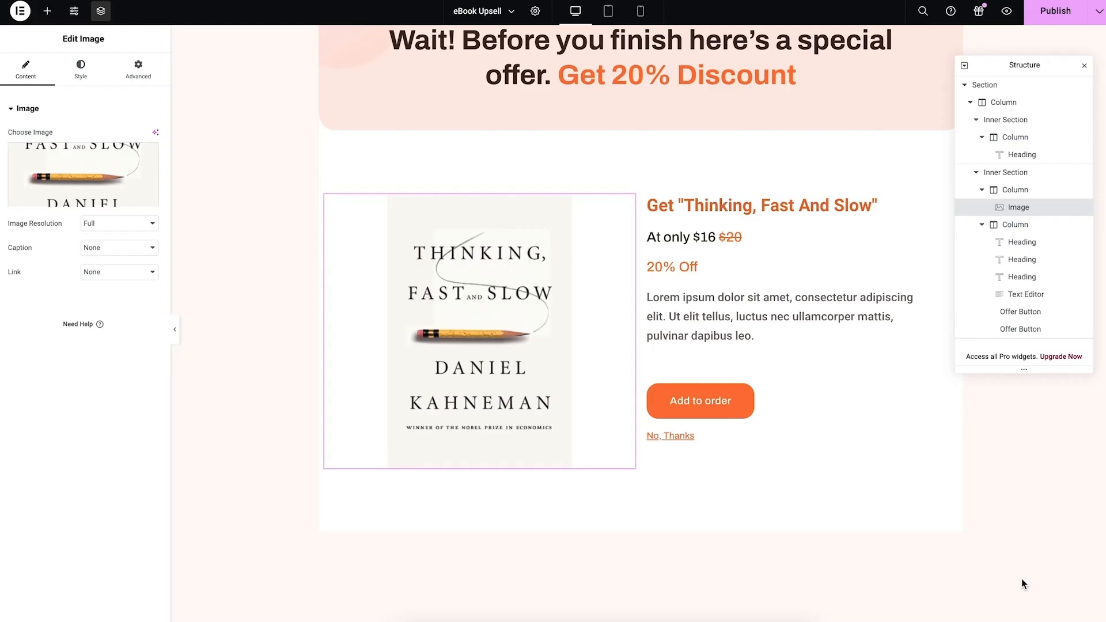
{"action": "scroll", "coordinate": [633, 363], "scroll_direction": "up", "scroll_amount": 2}
{"action": "scroll", "coordinate": [713, 389], "scroll_direction": "down", "scroll_amount": 1}
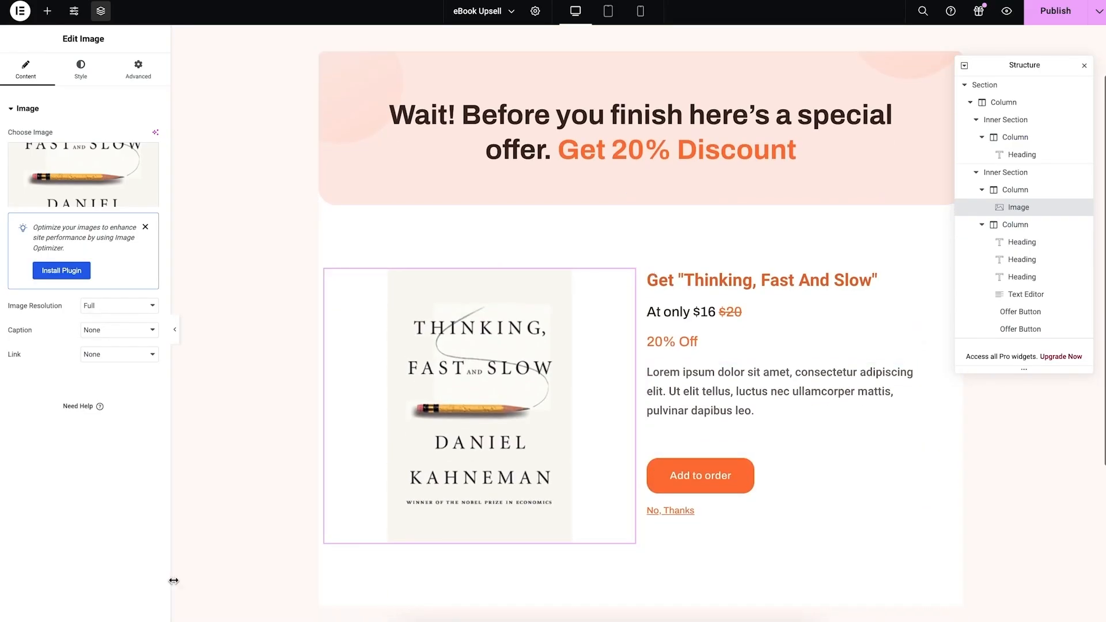
{"action": "left_click", "coordinate": [1050, 22]}
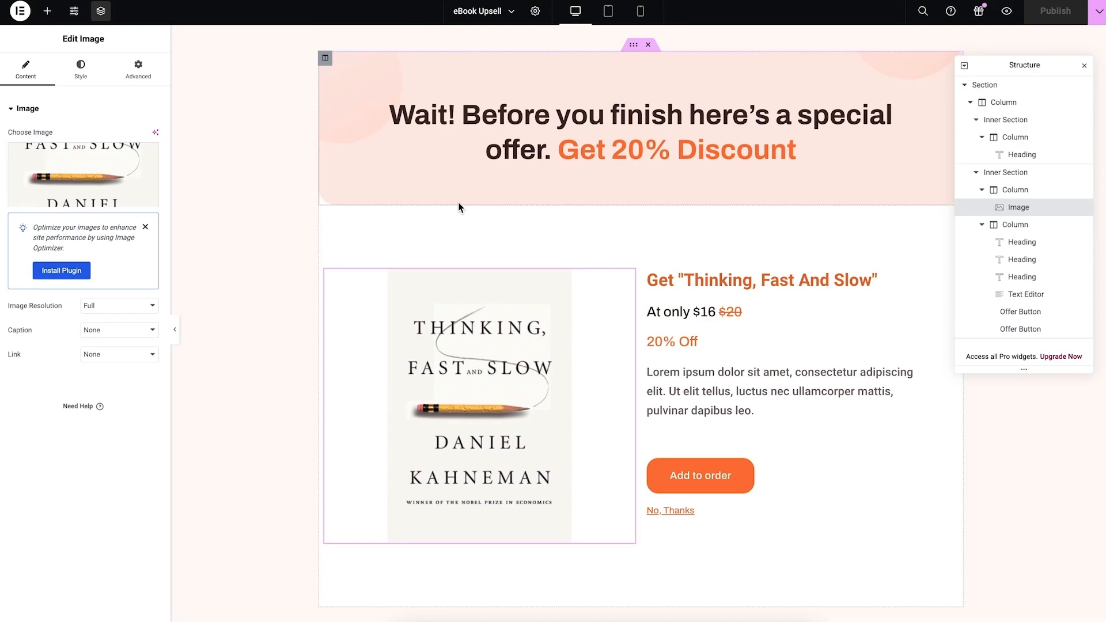
{"action": "scroll", "coordinate": [457, 199], "scroll_direction": "up", "scroll_amount": 1}
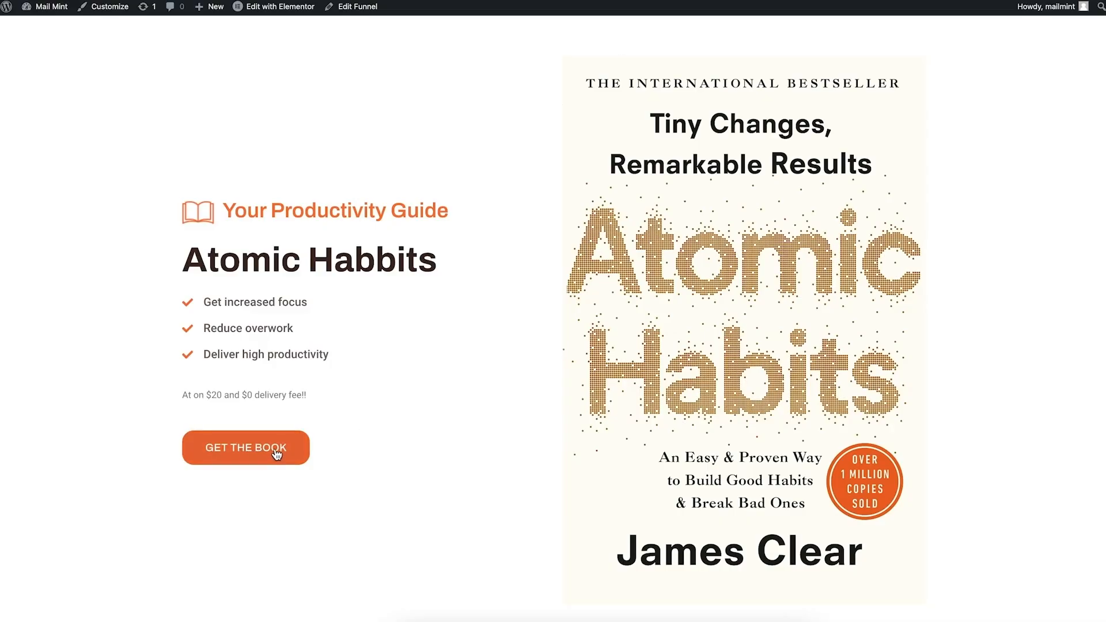
- Follow the landing page's Get the Book button to the checkout page and look over its billing and order sections
{"action": "left_click", "coordinate": [278, 454]}
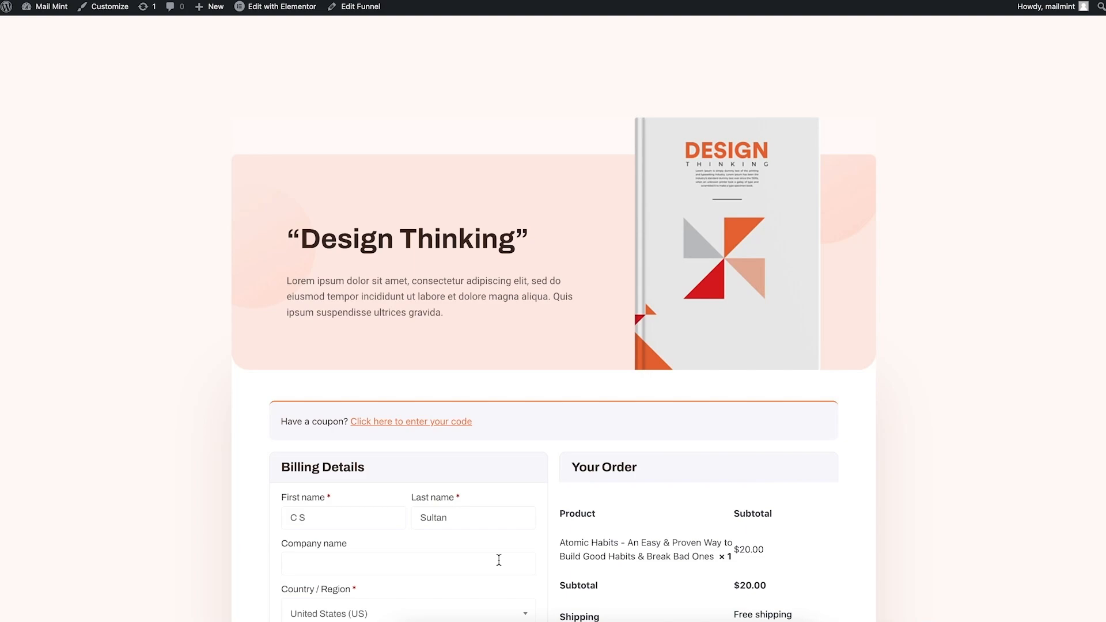
{"action": "scroll", "coordinate": [499, 559], "scroll_direction": "down", "scroll_amount": 3}
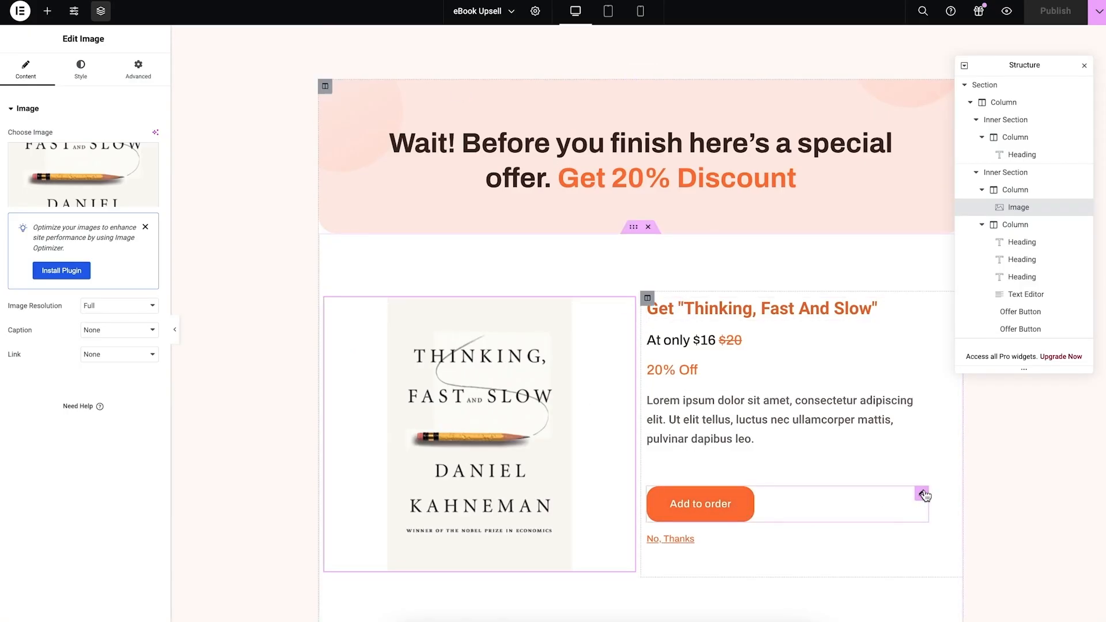
- Examine the button type and action settings of the "Add to order" and "No, Thanks" offer buttons
{"action": "left_click", "coordinate": [922, 494]}
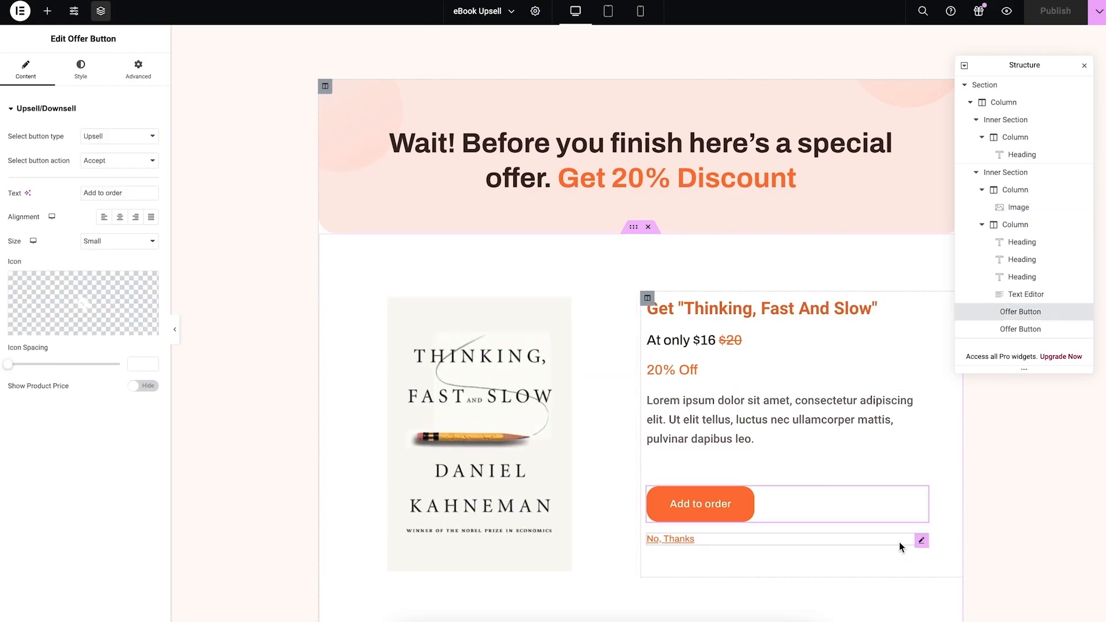
{"action": "left_click", "coordinate": [921, 541]}
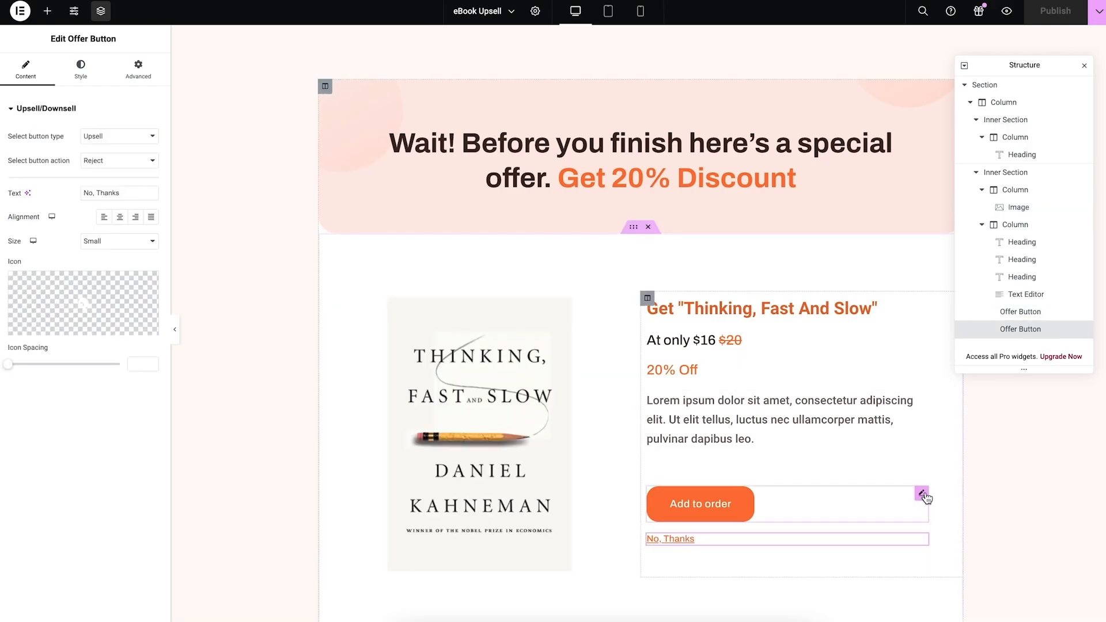
{"action": "left_click", "coordinate": [922, 494]}
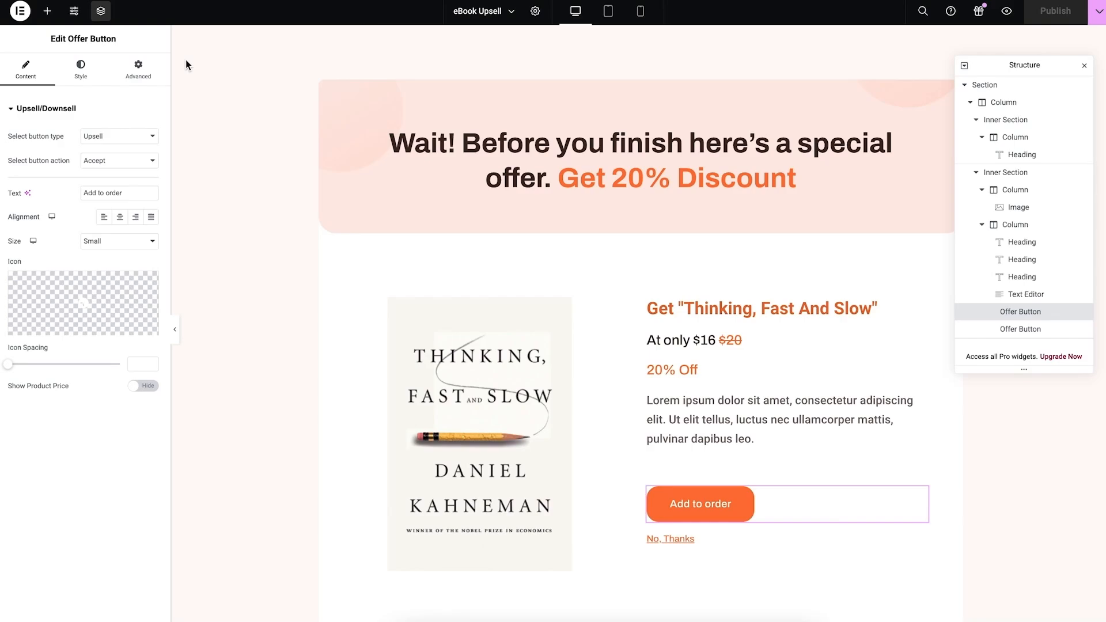
- Find the WPFunnels Offer Button widget in the widget library and recheck the settings of both upsell offer buttons
{"action": "left_click", "coordinate": [47, 11]}
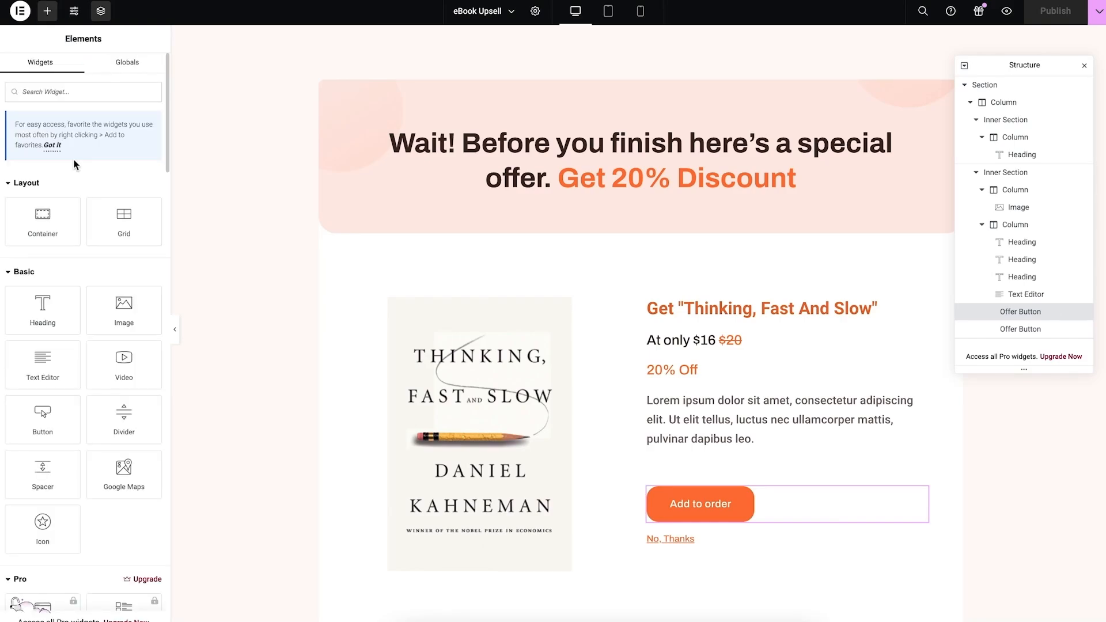
{"action": "scroll", "coordinate": [74, 158], "scroll_direction": "down", "scroll_amount": 20}
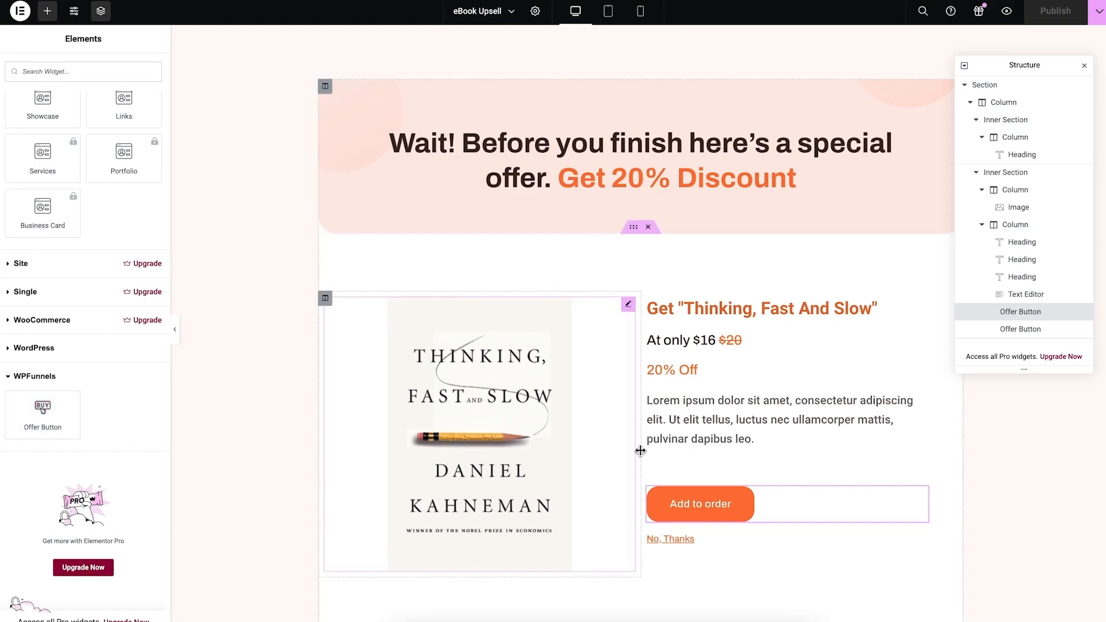
{"action": "left_click", "coordinate": [921, 492]}
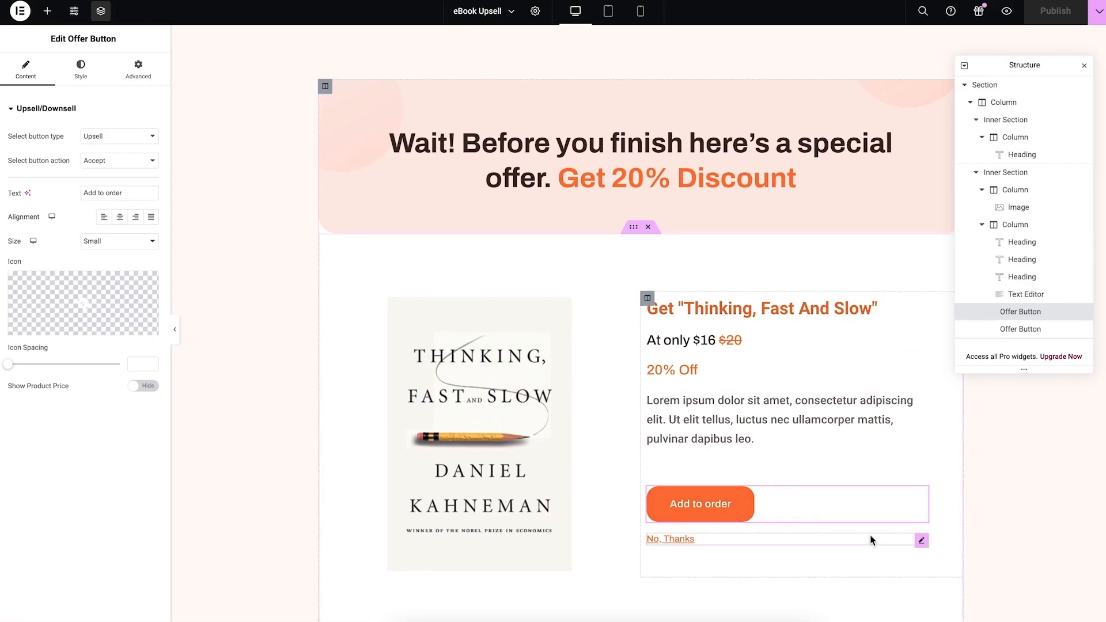
{"action": "left_click", "coordinate": [921, 542]}
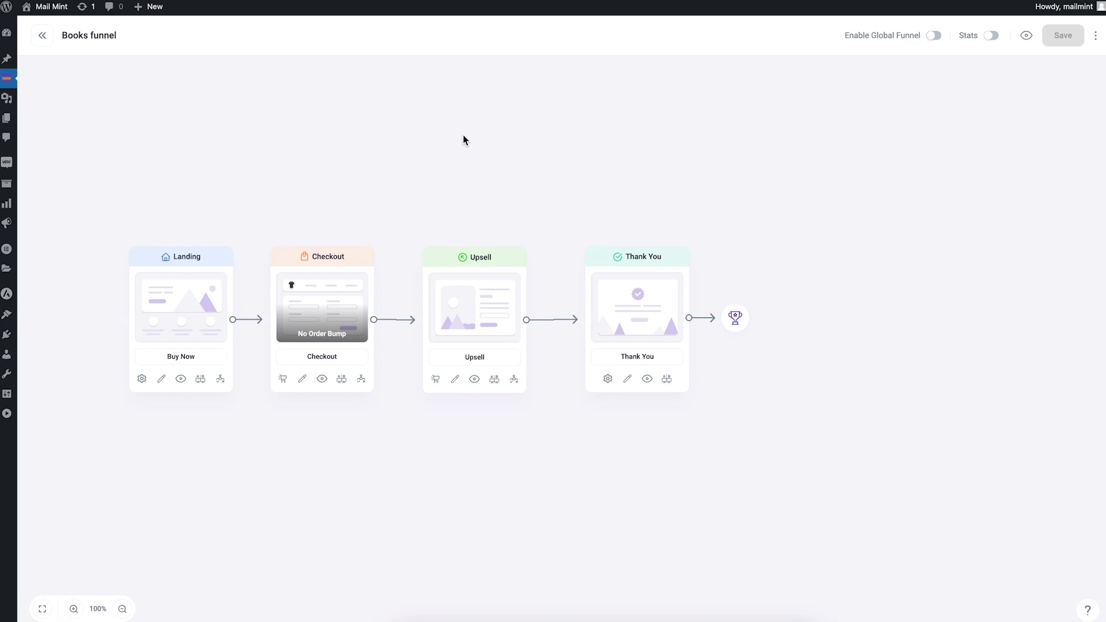
- Preview the funnel's landing page and proceed to checkout through its Get the Book button
{"action": "left_click", "coordinate": [180, 379]}
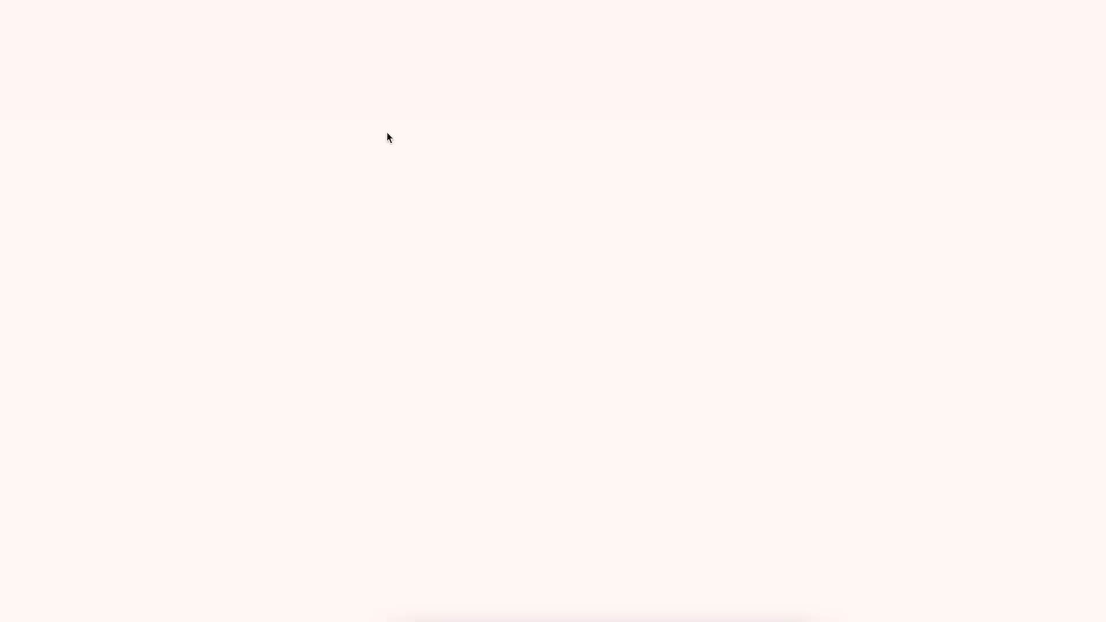
{"action": "scroll", "coordinate": [467, 167], "scroll_direction": "down", "scroll_amount": 2}
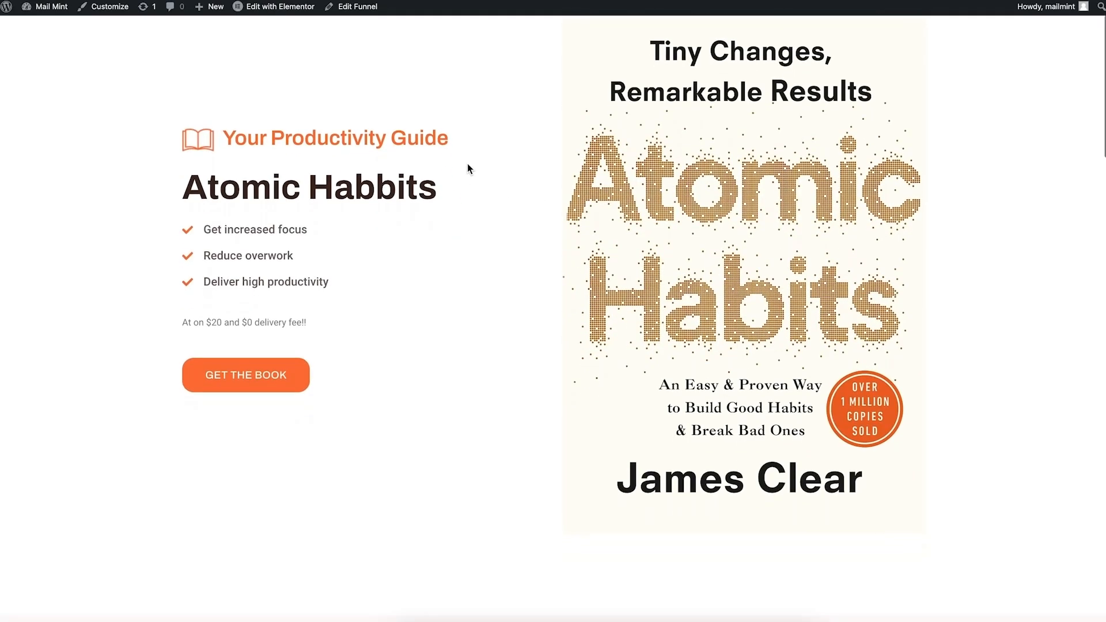
{"action": "scroll", "coordinate": [468, 164], "scroll_direction": "up", "scroll_amount": 2}
{"action": "left_click", "coordinate": [250, 448]}
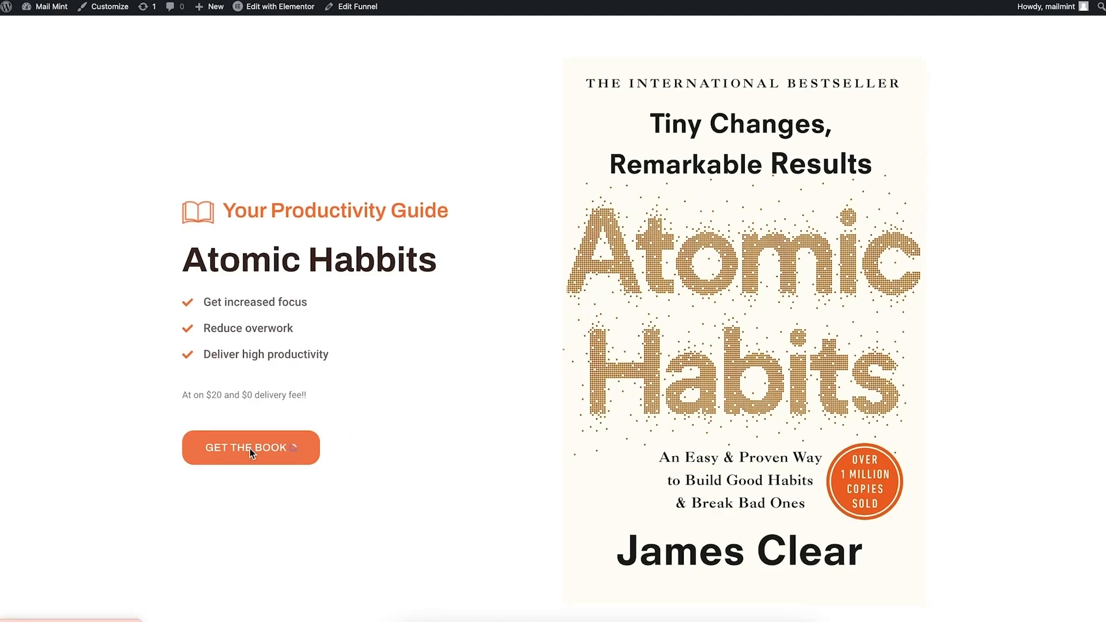
- Review the checkout details, choose Cash on delivery as the payment method and place the Atomic Habits order
{"action": "scroll", "coordinate": [699, 245], "scroll_direction": "down", "scroll_amount": 1}
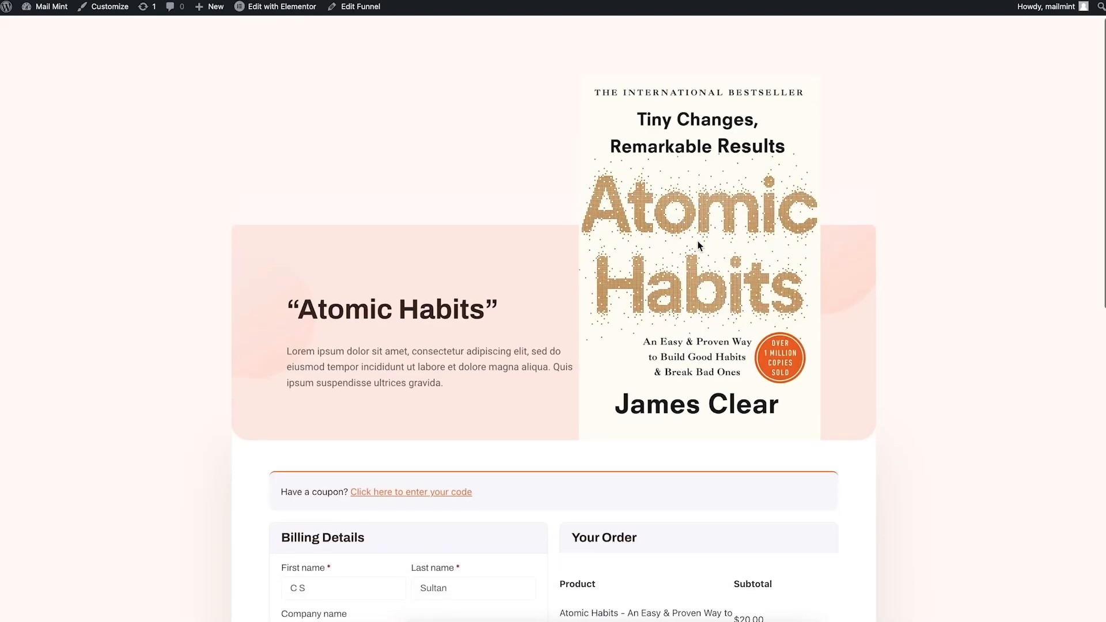
{"action": "scroll", "coordinate": [698, 245], "scroll_direction": "down", "scroll_amount": 10}
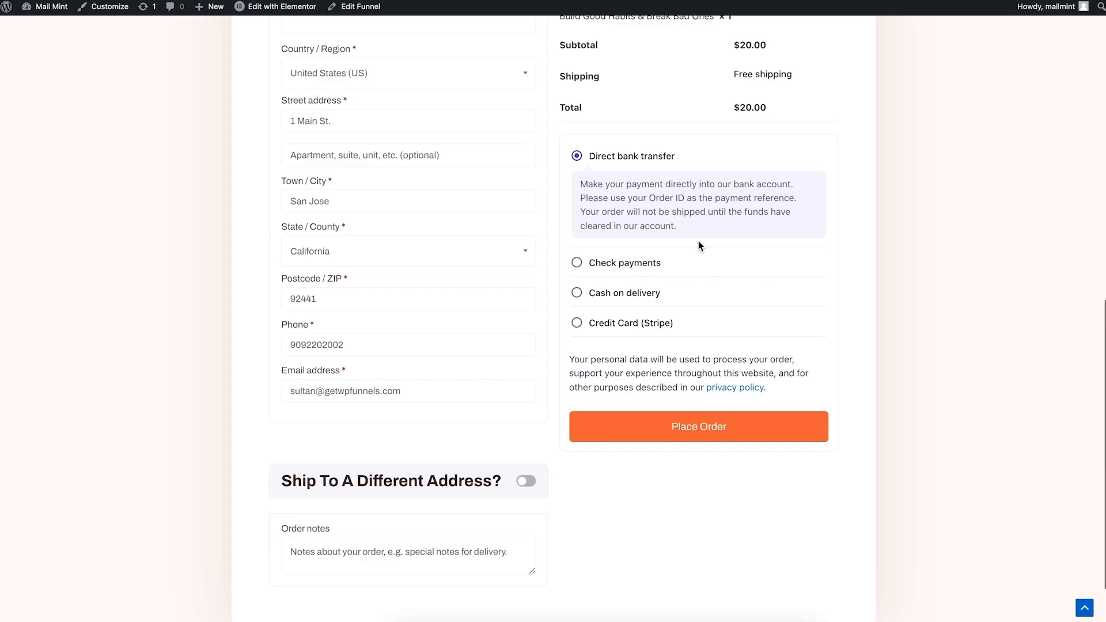
{"action": "scroll", "coordinate": [665, 329], "scroll_direction": "up", "scroll_amount": 3}
{"action": "scroll", "coordinate": [679, 329], "scroll_direction": "down", "scroll_amount": 2}
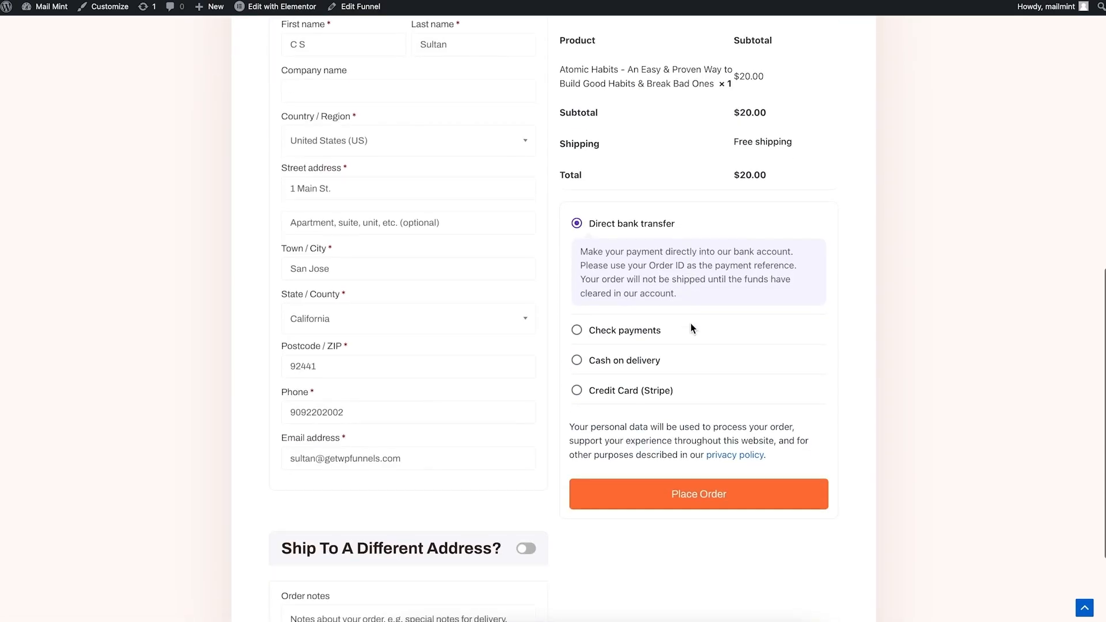
{"action": "left_click", "coordinate": [631, 361]}
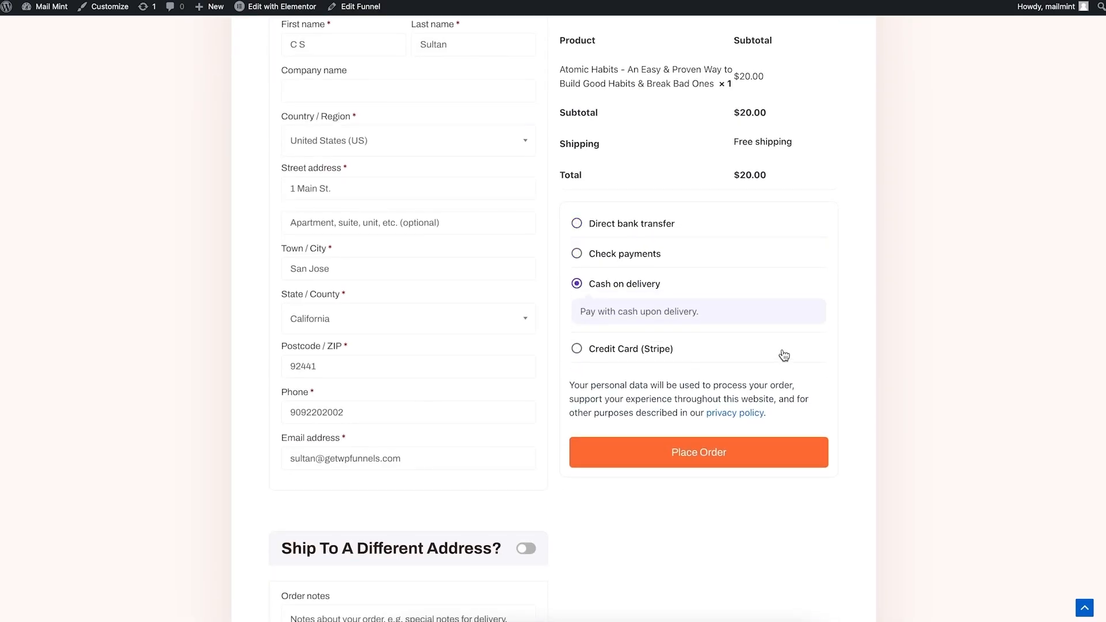
{"action": "scroll", "coordinate": [783, 351], "scroll_direction": "up", "scroll_amount": 3}
{"action": "scroll", "coordinate": [783, 351], "scroll_direction": "down", "scroll_amount": 4}
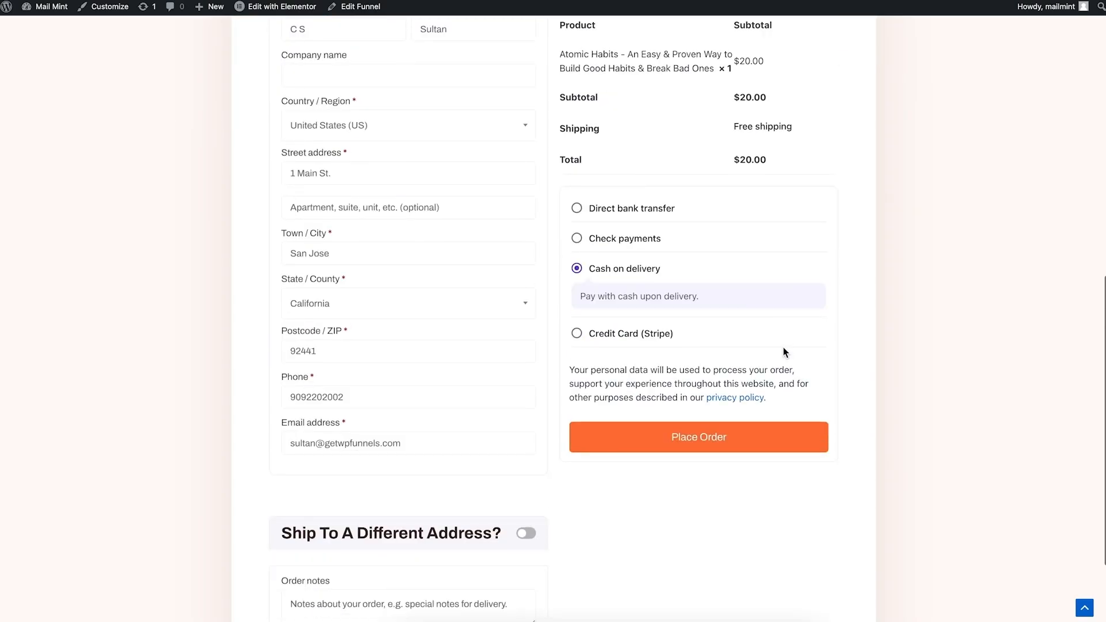
{"action": "left_click", "coordinate": [695, 438]}
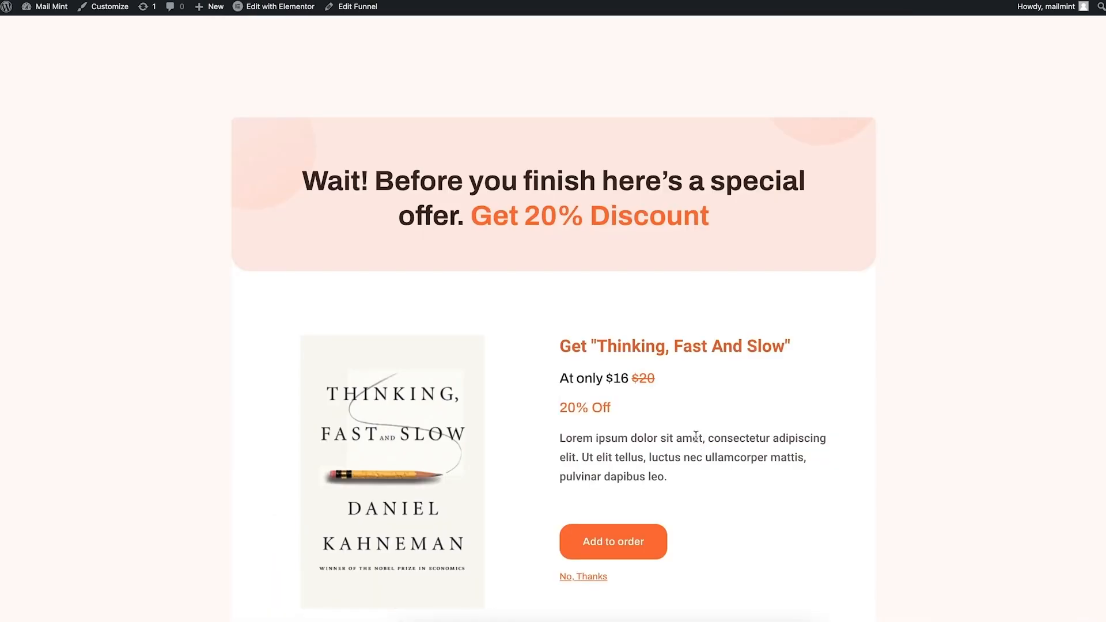
- Look over the Thinking, Fast and Slow upsell offer and accept it by adding the book to the order
{"action": "scroll", "coordinate": [703, 428], "scroll_direction": "down", "scroll_amount": 2}
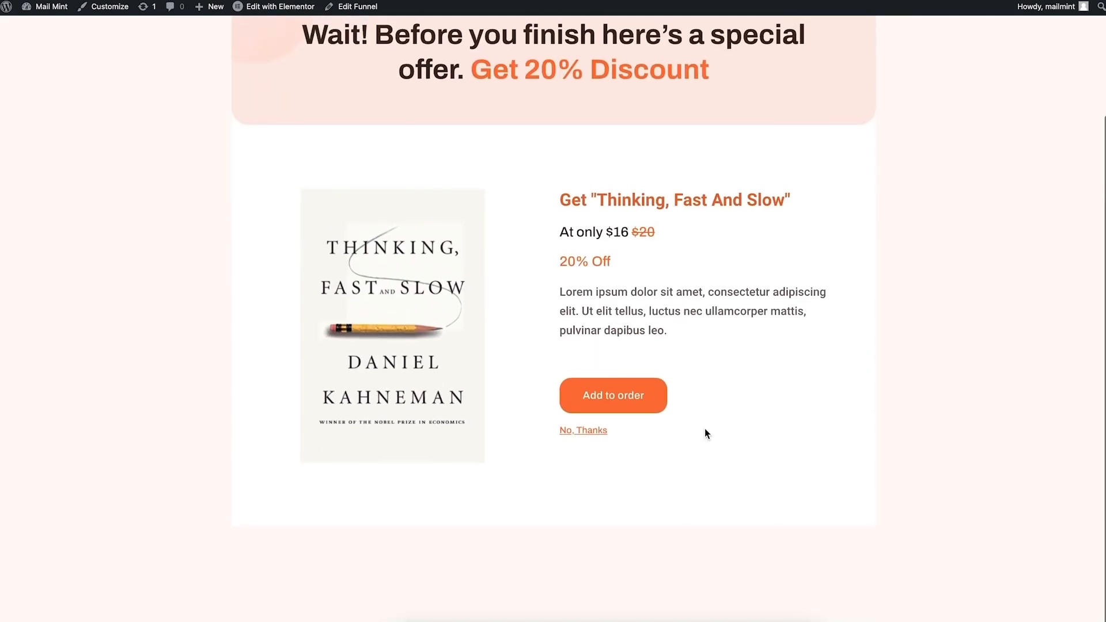
{"action": "scroll", "coordinate": [704, 429], "scroll_direction": "up", "scroll_amount": 1}
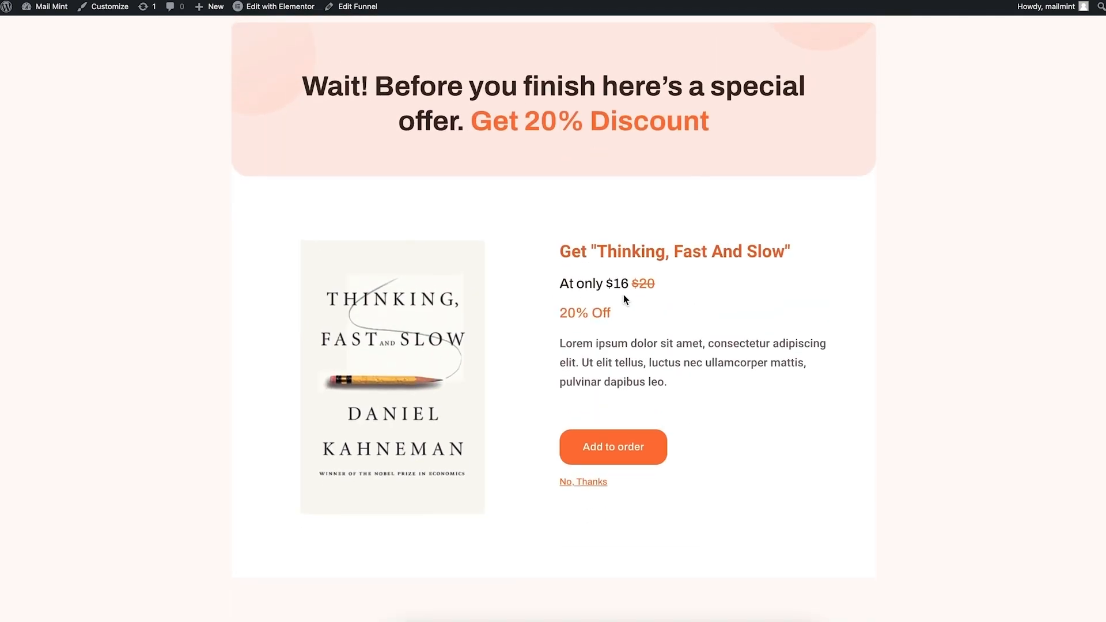
{"action": "scroll", "coordinate": [651, 305], "scroll_direction": "down", "scroll_amount": 1}
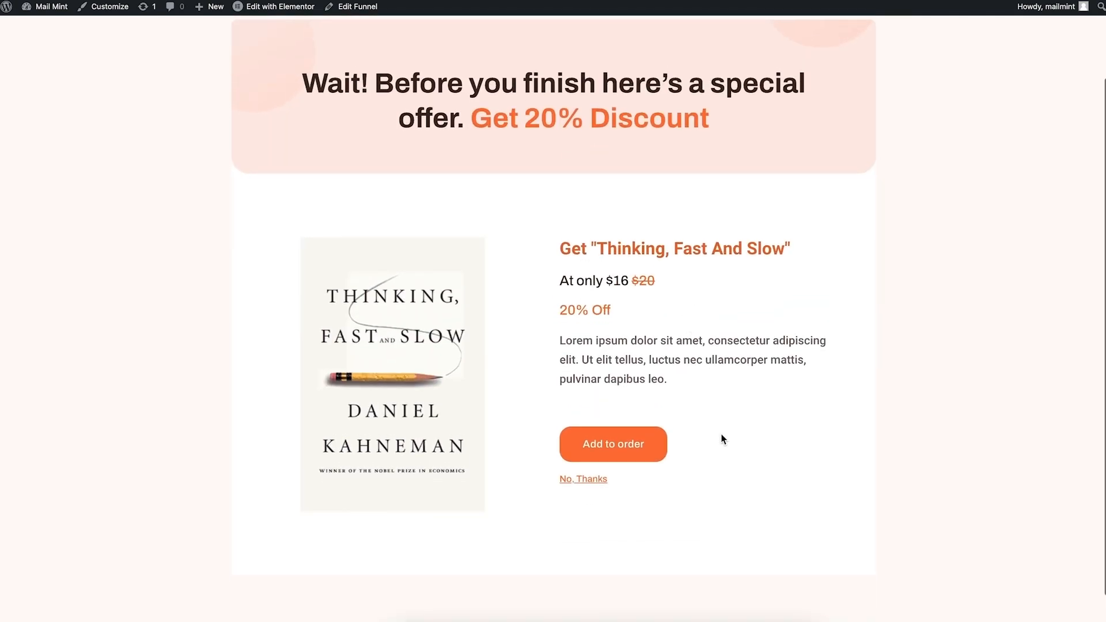
{"action": "left_click", "coordinate": [631, 453]}
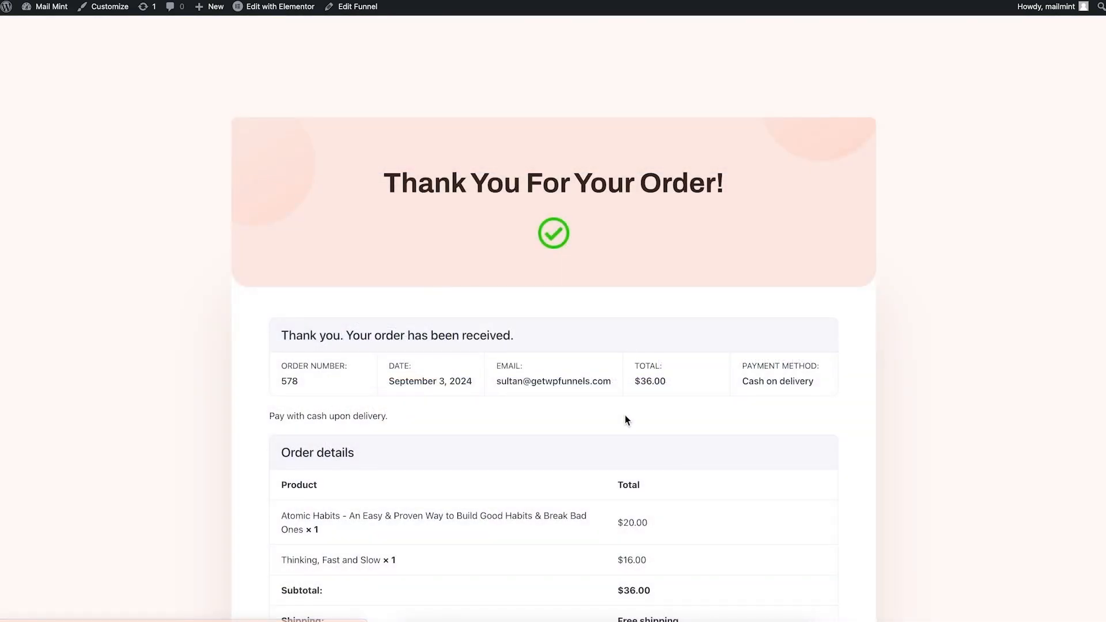
- Review the order details, payment method and address sections on the thank-you page
{"action": "scroll", "coordinate": [671, 353], "scroll_direction": "down", "scroll_amount": 5}
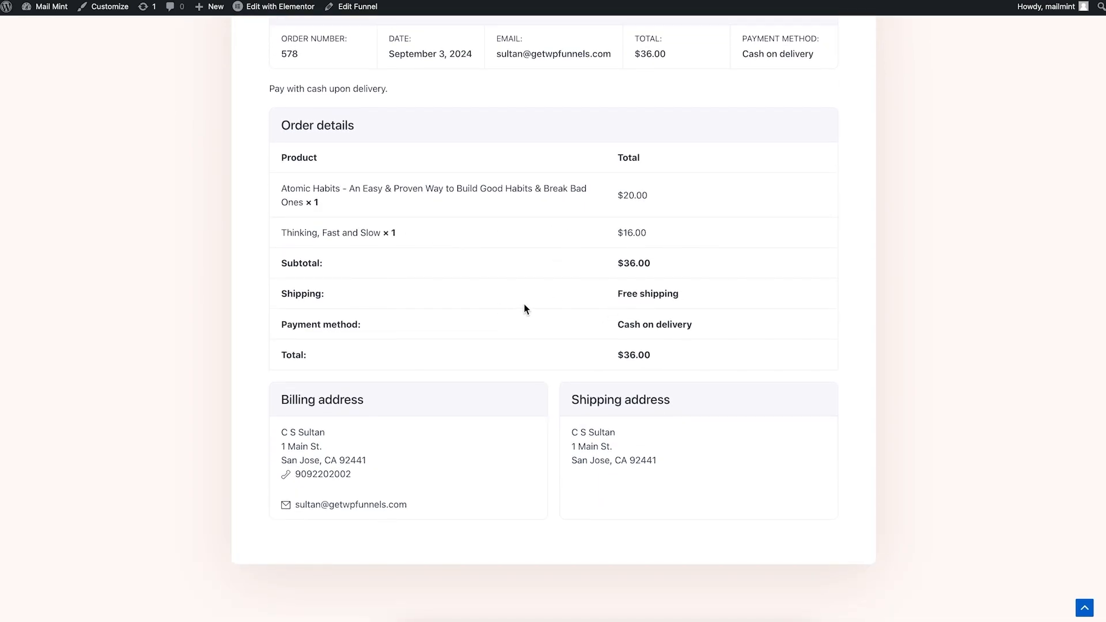
{"action": "scroll", "coordinate": [625, 408], "scroll_direction": "up", "scroll_amount": 5}
{"action": "scroll", "coordinate": [625, 408], "scroll_direction": "up", "scroll_amount": 1}
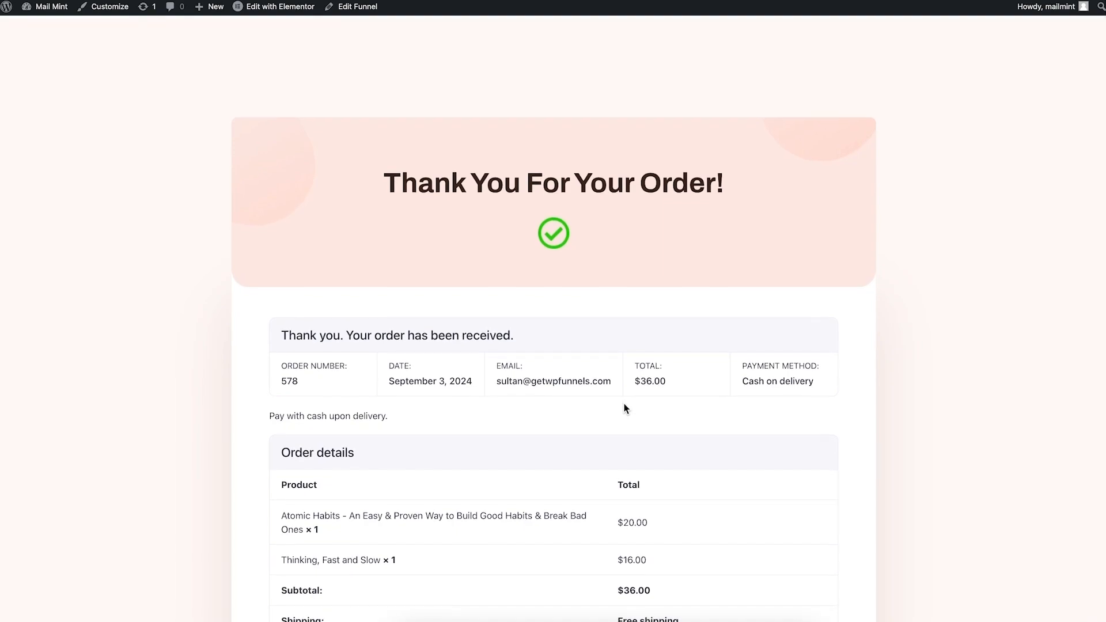